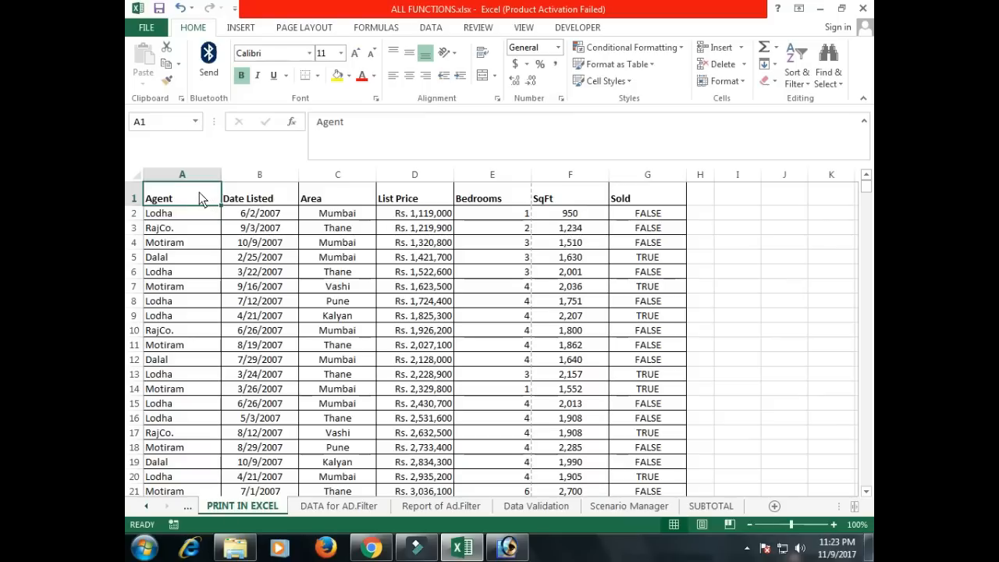
Step: Review the header cells from Agent to Sold and check the sheet's print preview
drag(198, 198, 647, 192)
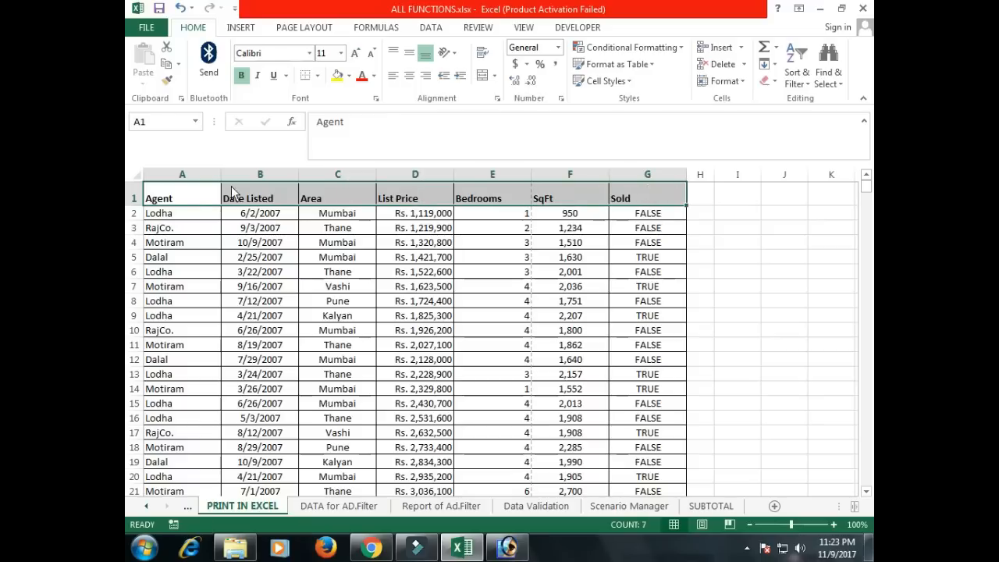
click(184, 191)
click(646, 198)
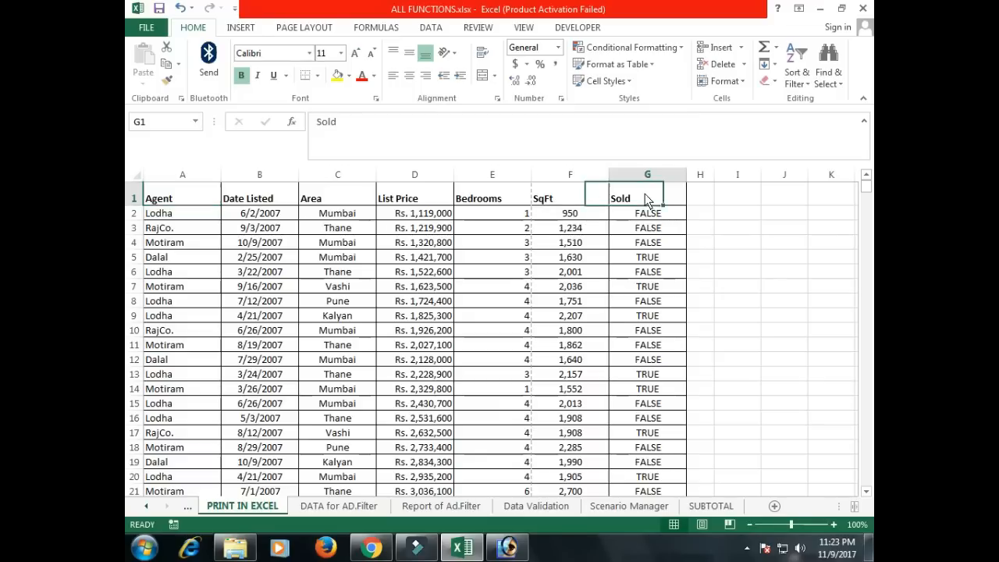
click(203, 201)
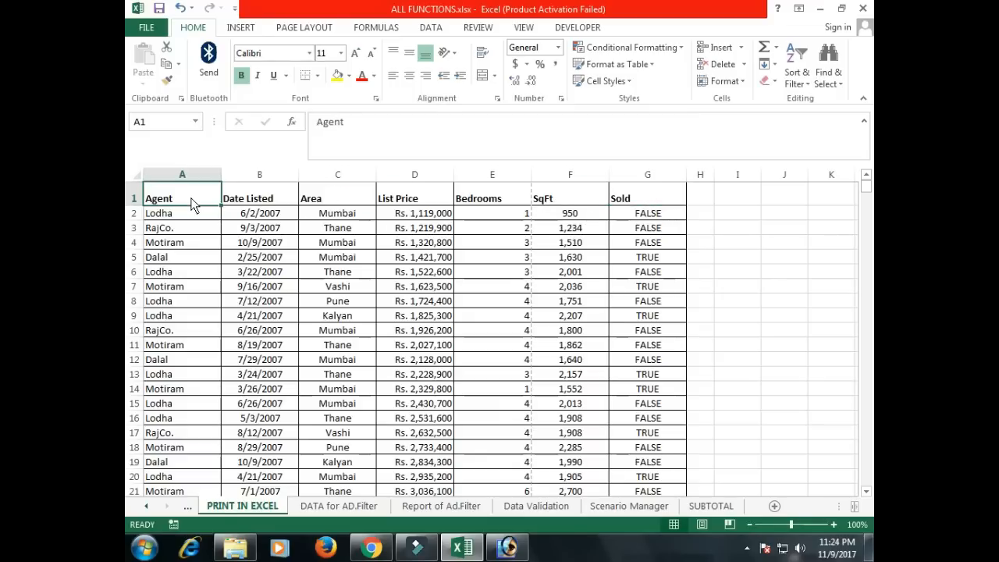
key(ctrl+p)
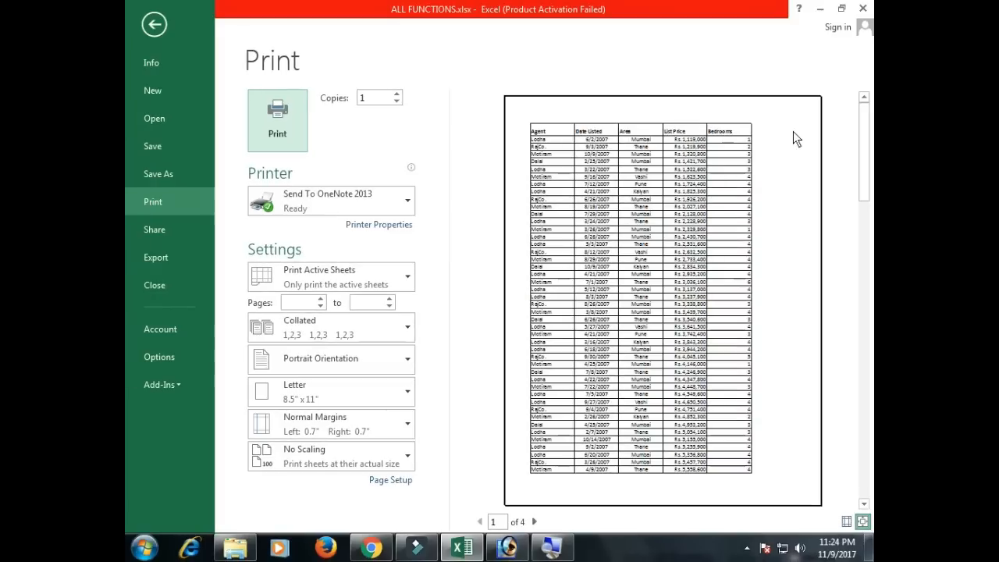
key(Escape)
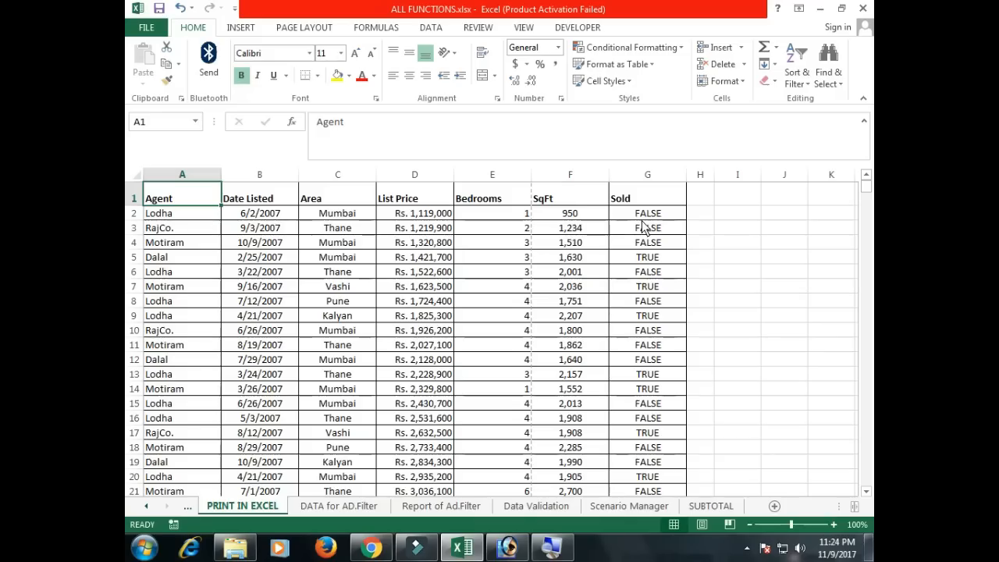
Step: Examine every page of the sheet's print preview to see how the SqFt and Sold columns are laid out
drag(584, 202, 583, 262)
click(635, 201)
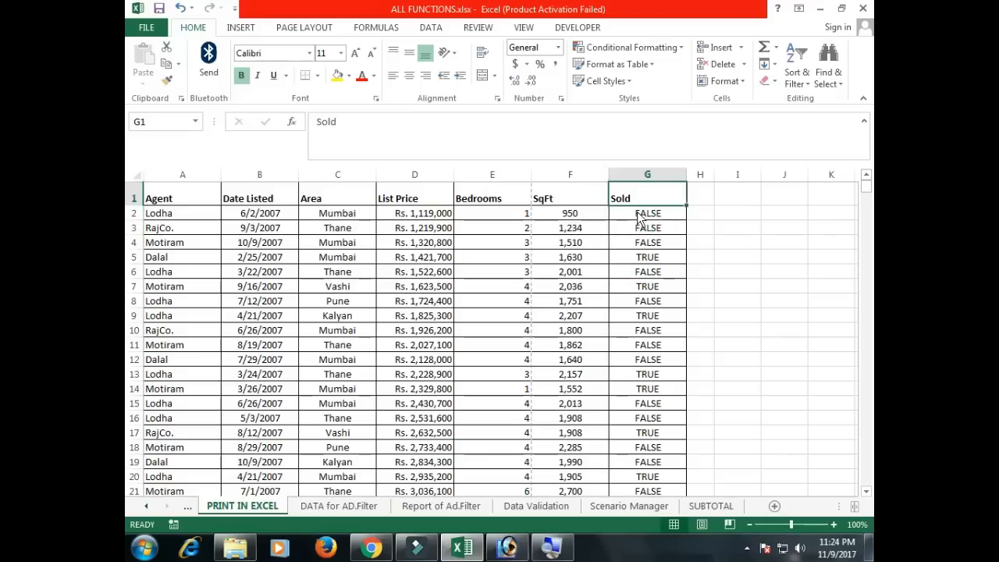
key(ctrl+p)
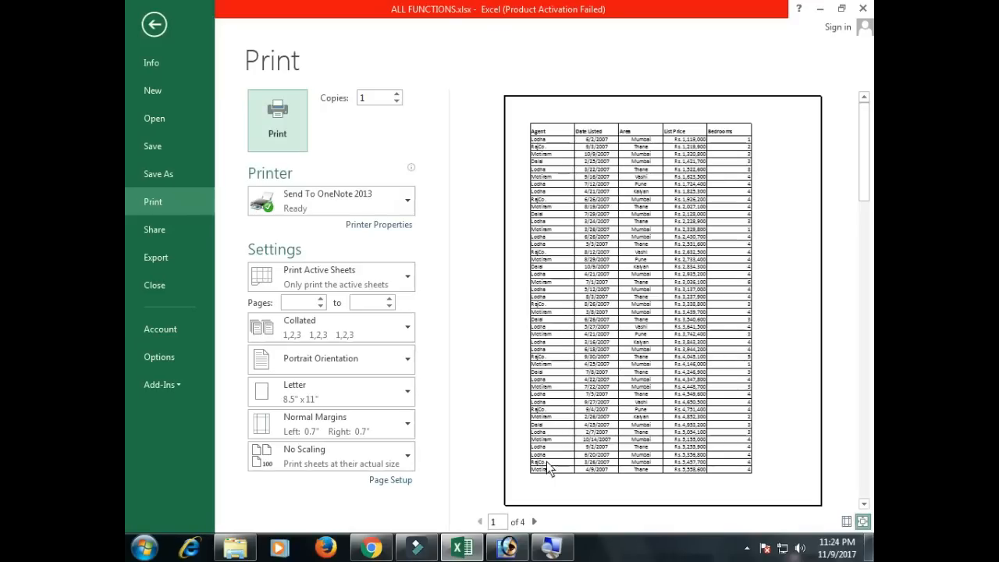
mouse_move(490, 541)
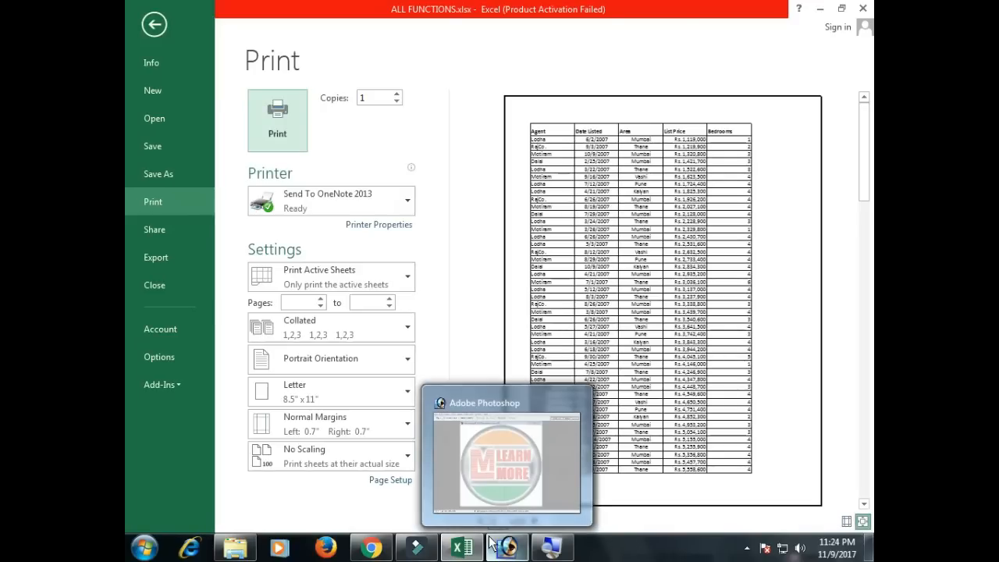
key(super+plus)
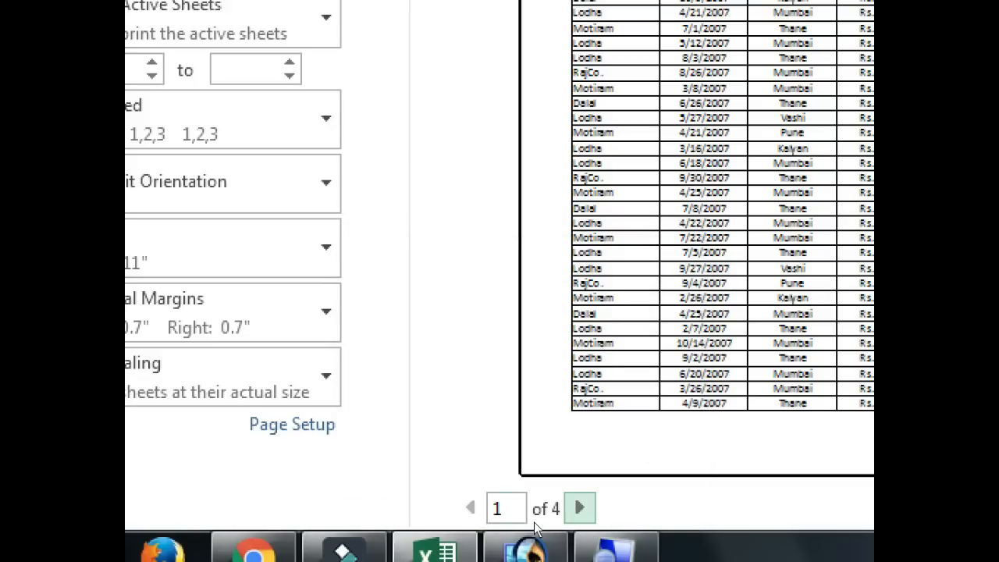
click(579, 508)
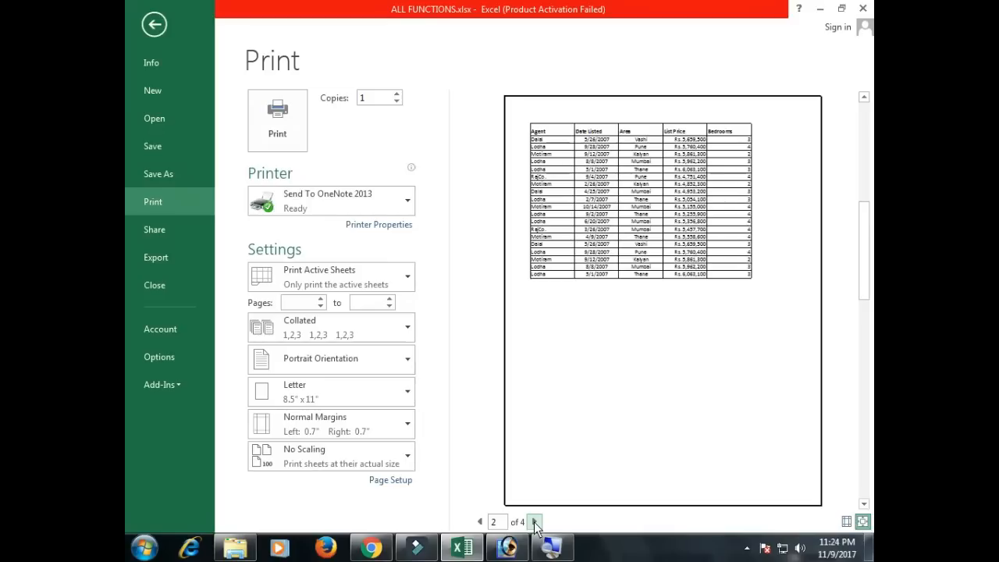
click(534, 522)
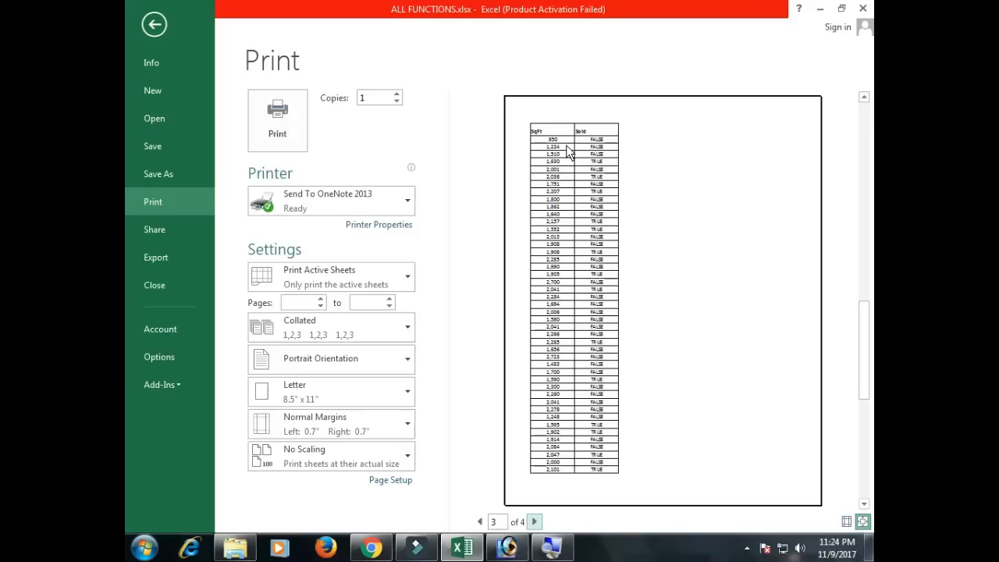
click(535, 521)
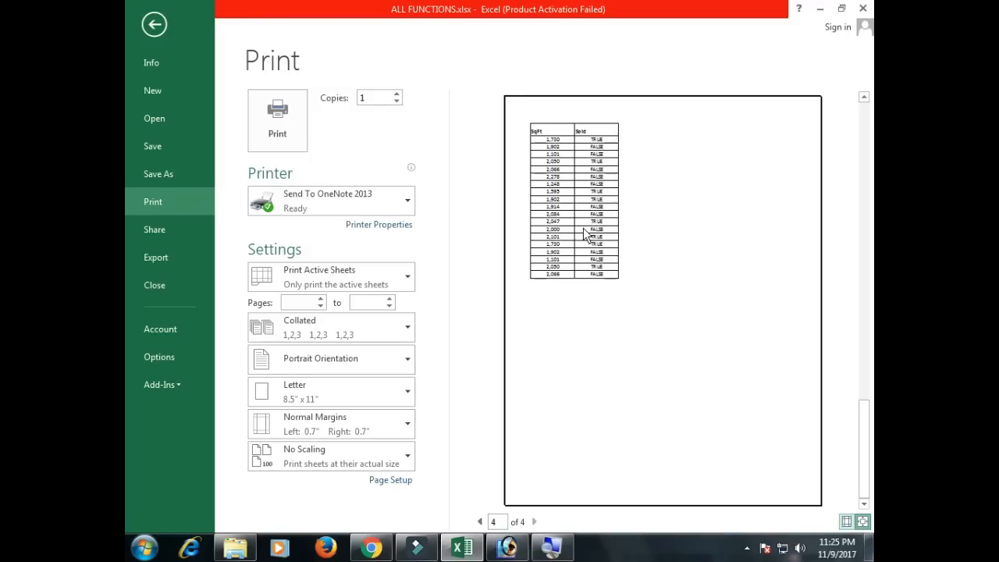
key(Escape)
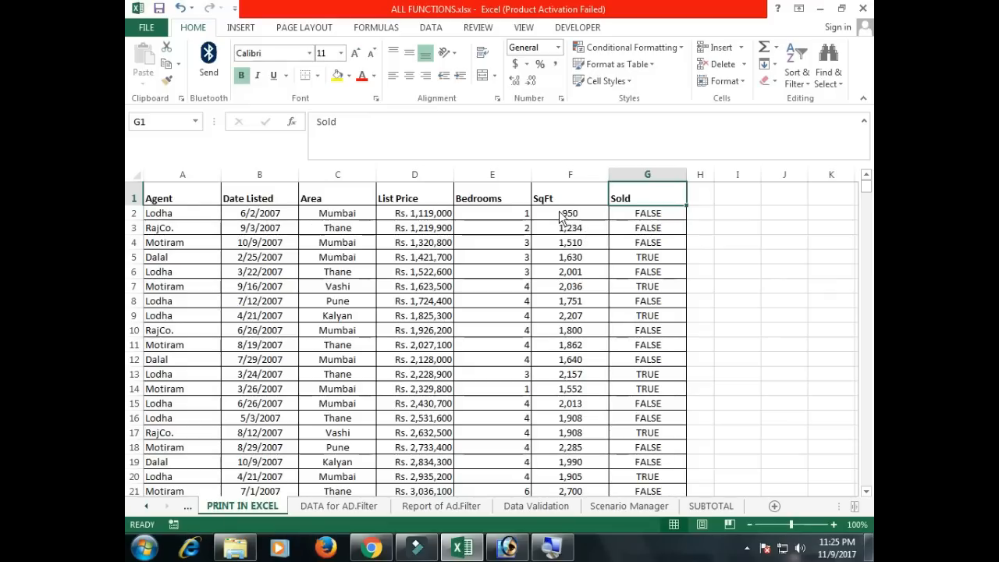
Step: Show the margin guides in the print preview, reduce the right margin to 0.41", and check the following pages
key(ctrl+p)
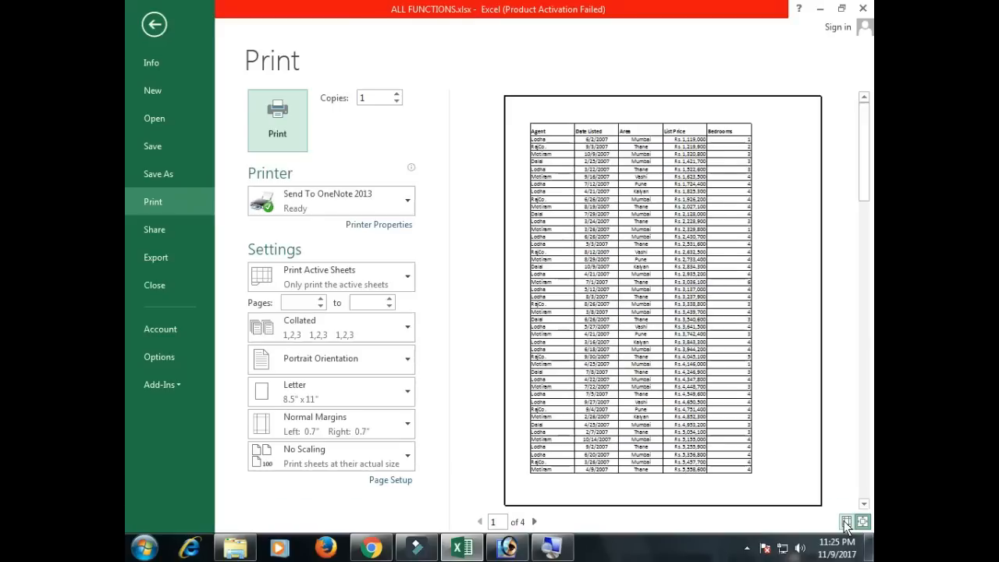
click(824, 480)
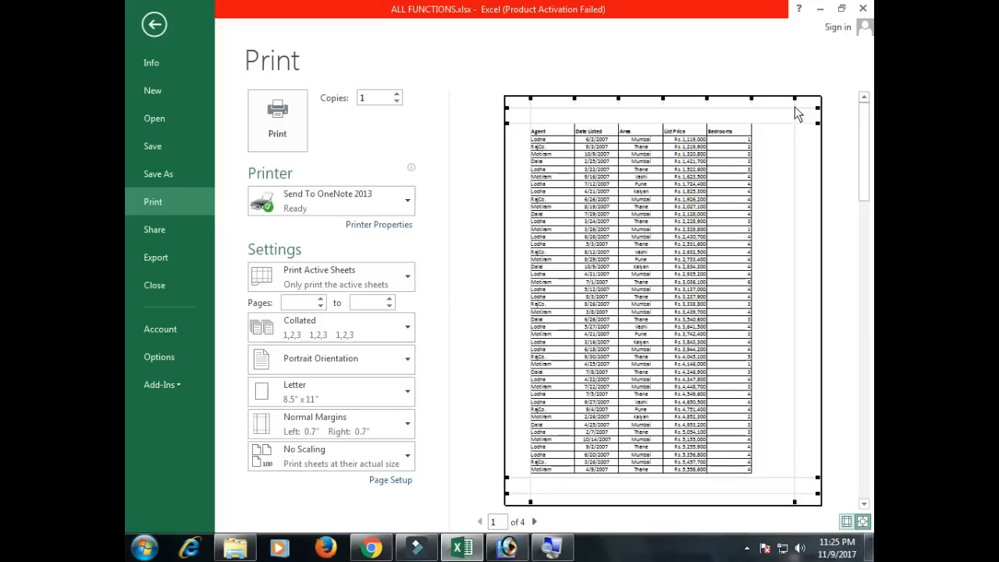
drag(795, 100, 806, 102)
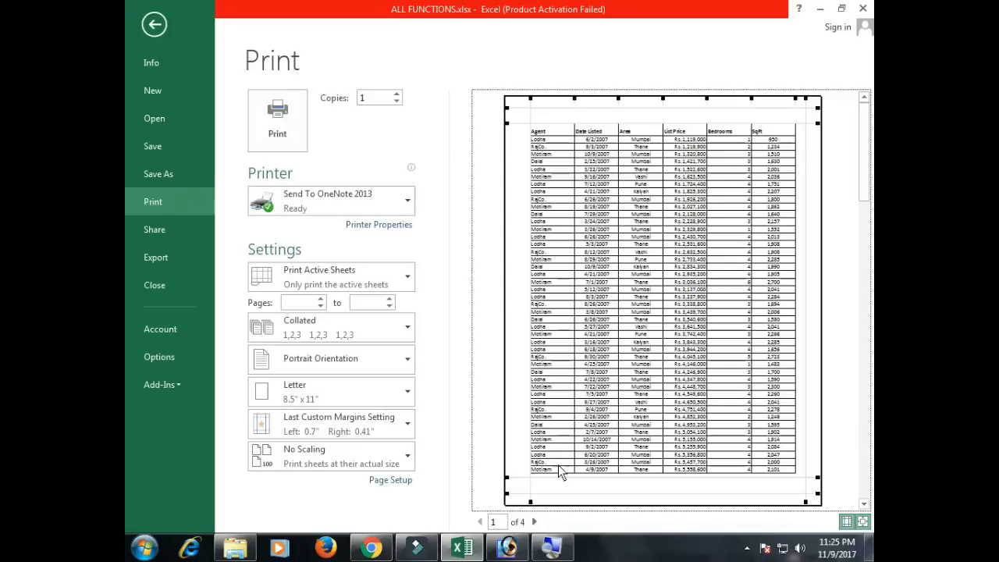
click(534, 522)
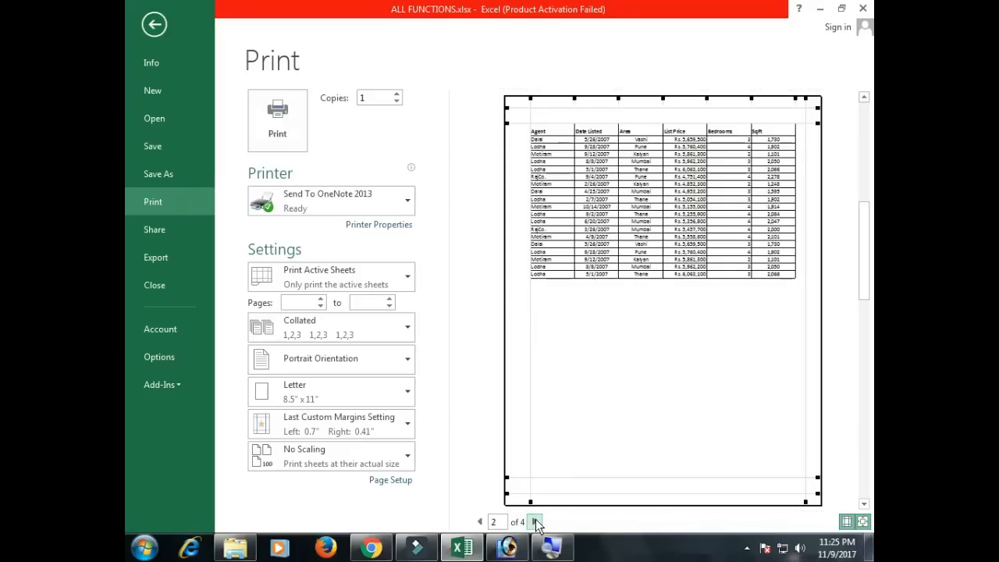
click(535, 522)
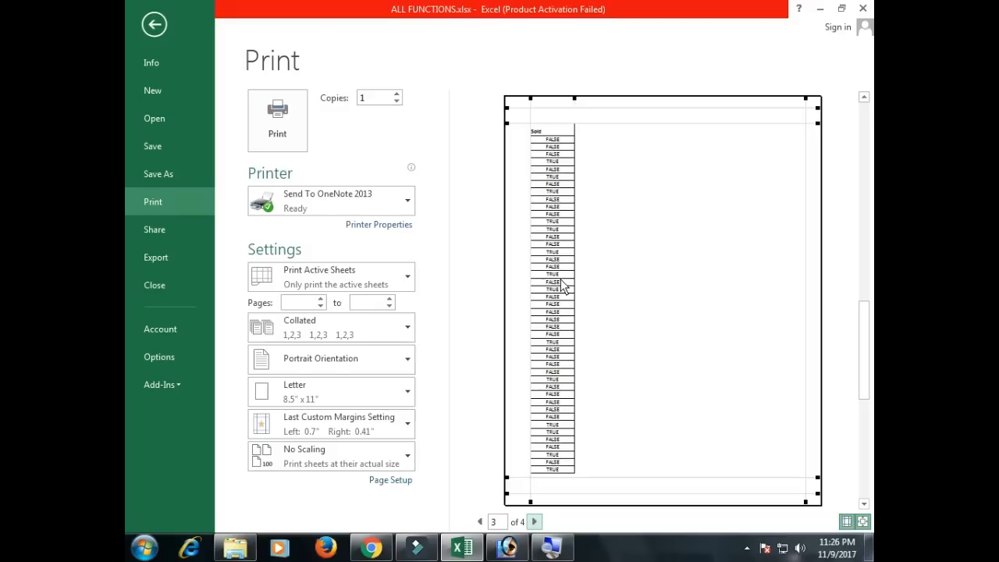
Step: Try Landscape Orientation for the printout and restore Portrait Orientation
click(356, 359)
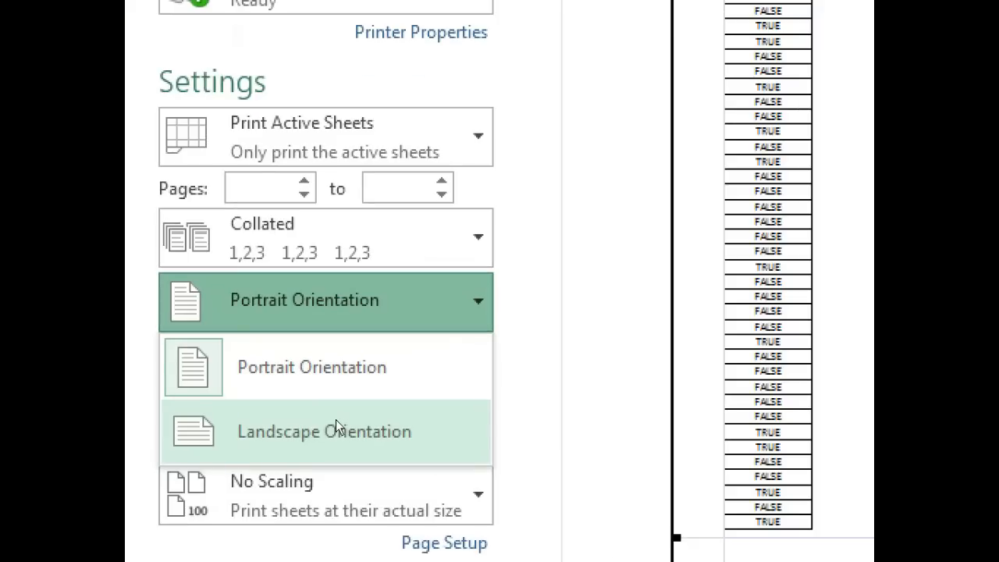
click(336, 421)
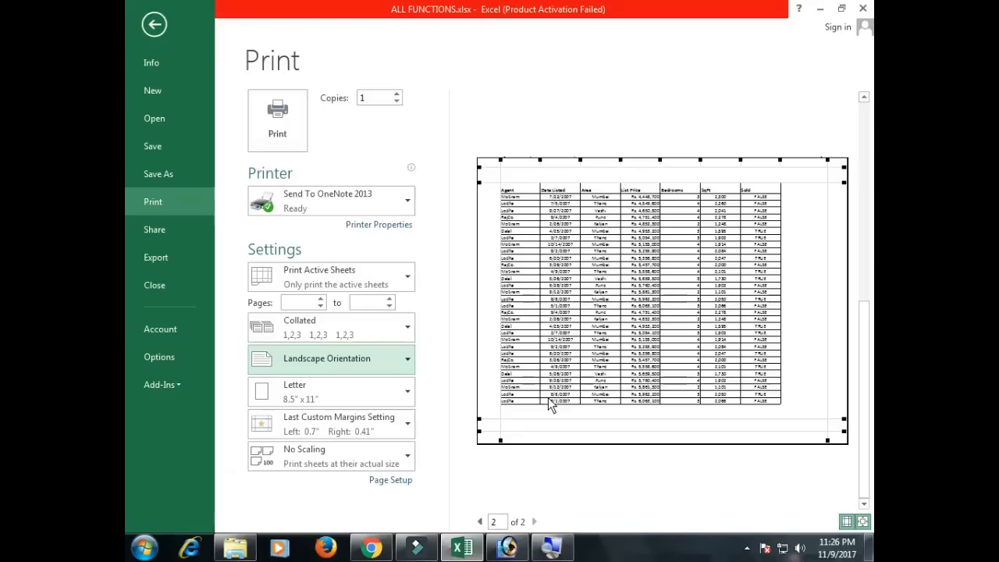
click(336, 361)
click(318, 396)
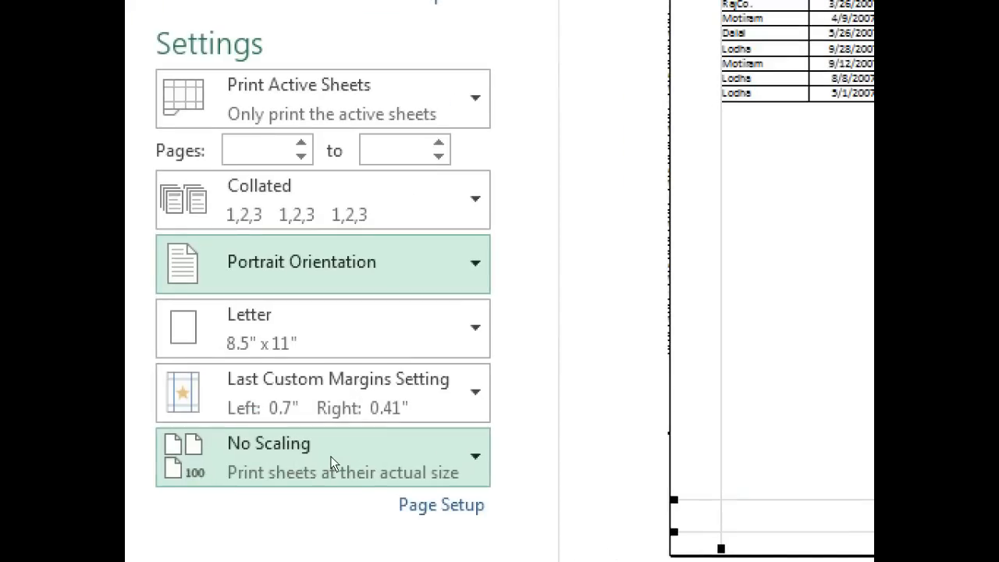
Step: Scale the printout with Fit All Columns on One Page and inspect the first page's columns at a closer zoom
click(332, 463)
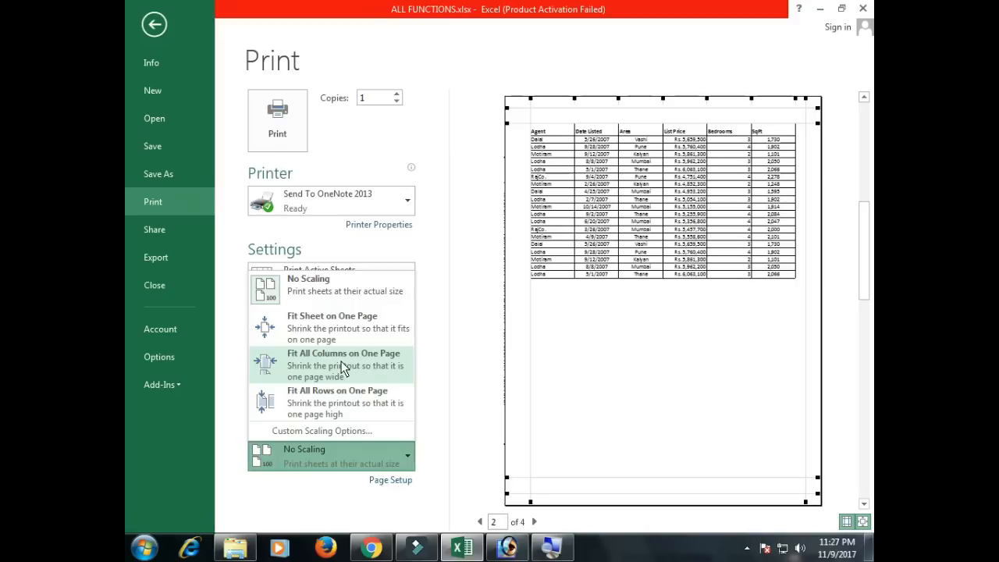
click(344, 364)
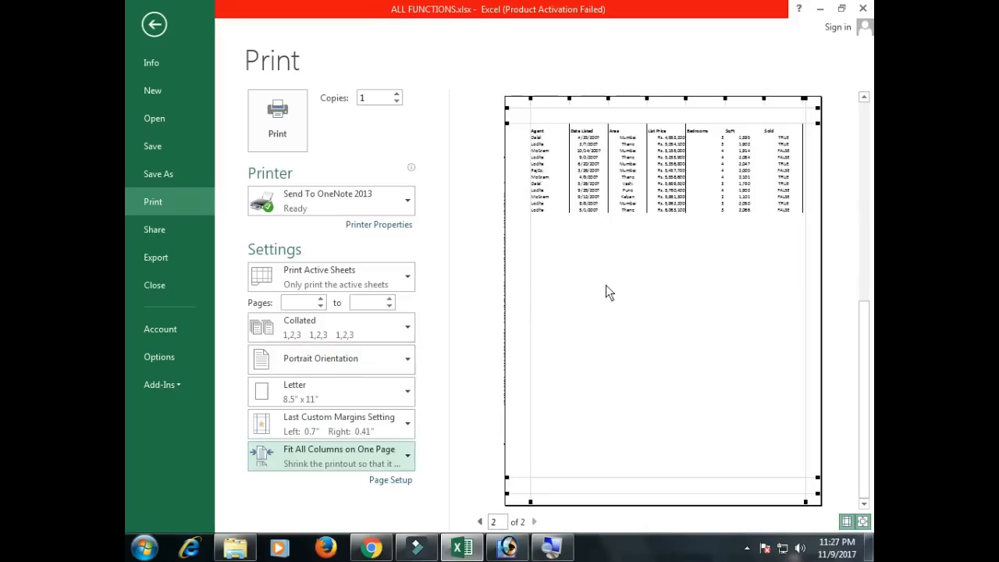
click(480, 522)
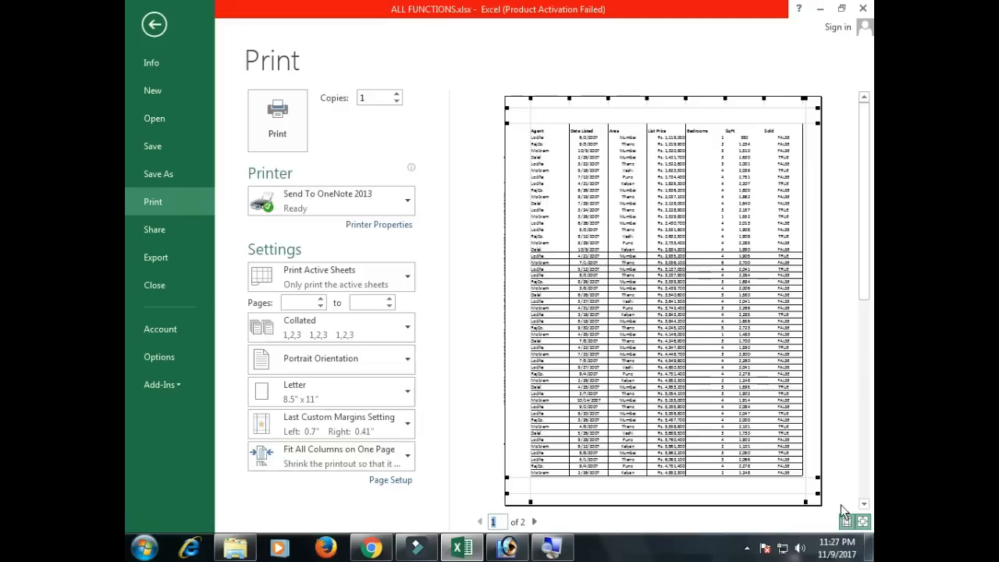
click(818, 398)
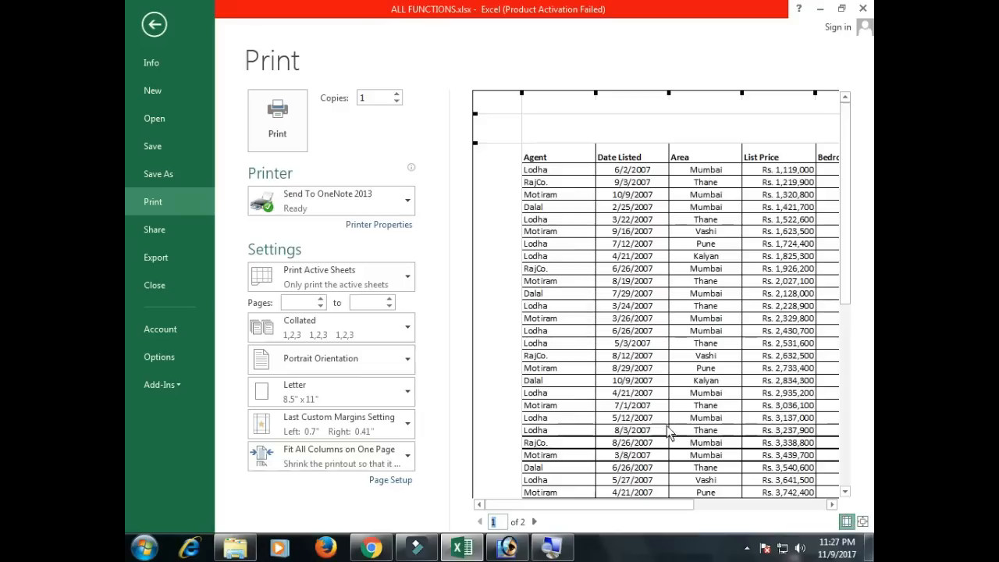
drag(555, 508, 737, 507)
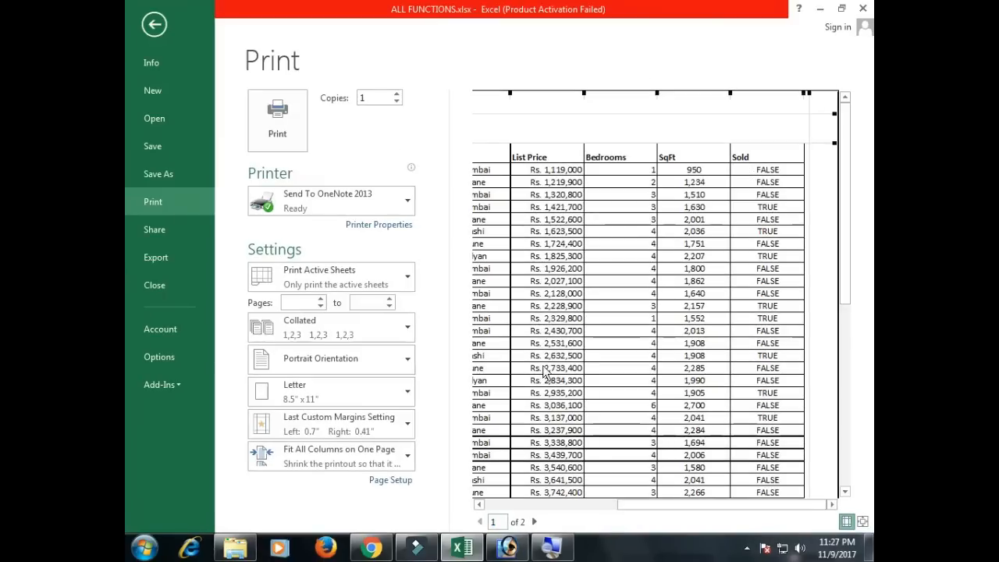
click(579, 351)
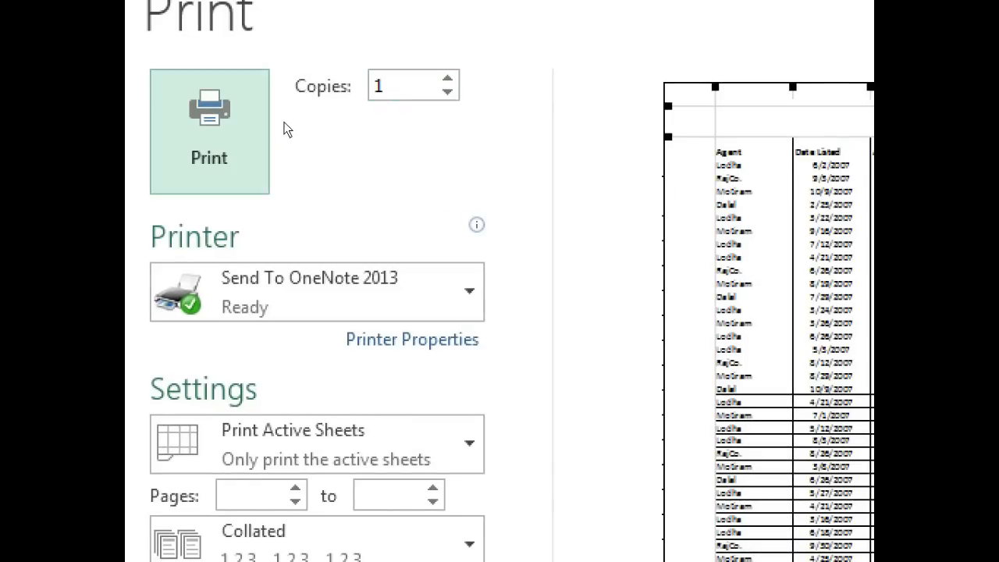
Step: Try 2 copies, restore the number to 1, and look through the available printers without changing the selection
click(447, 78)
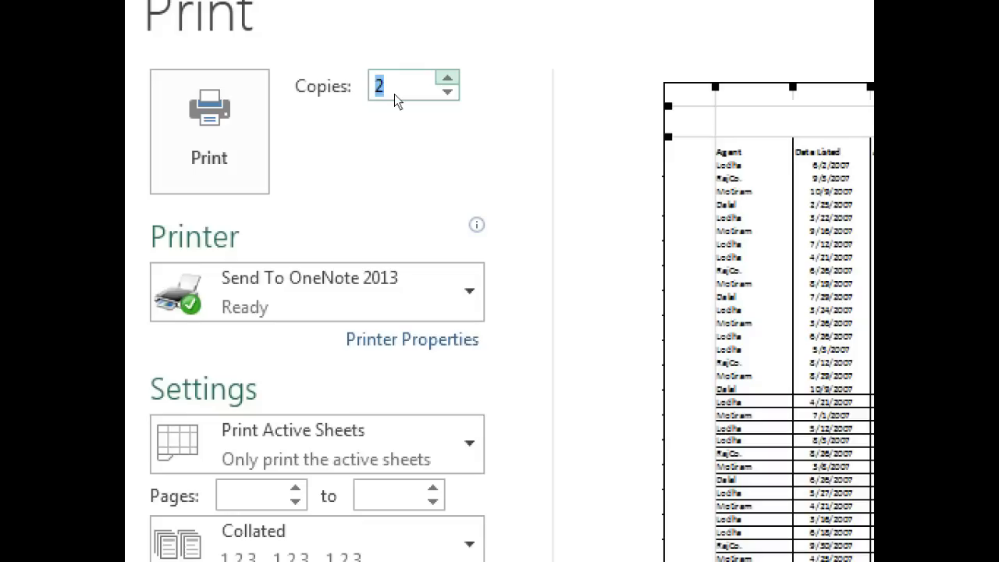
click(447, 92)
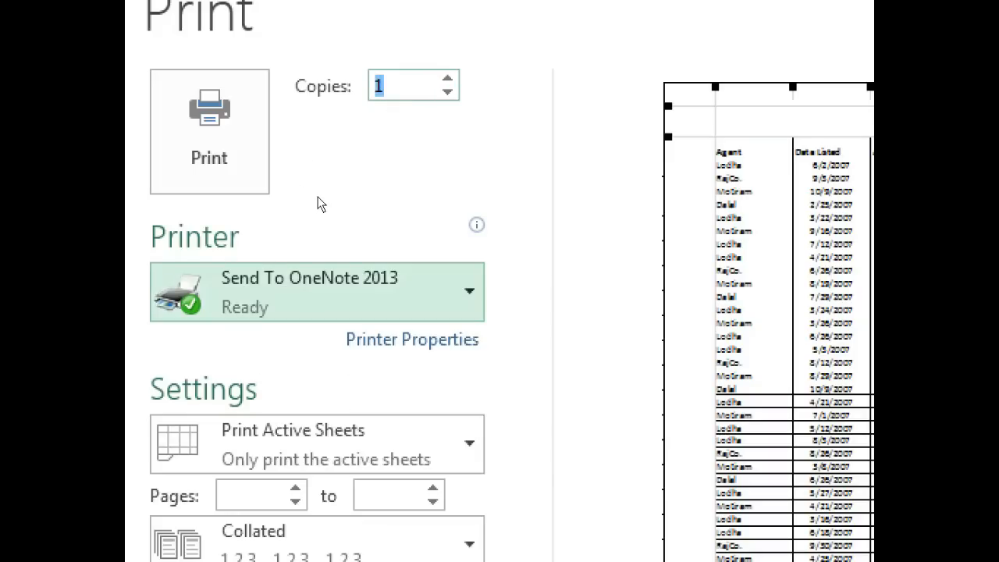
click(313, 269)
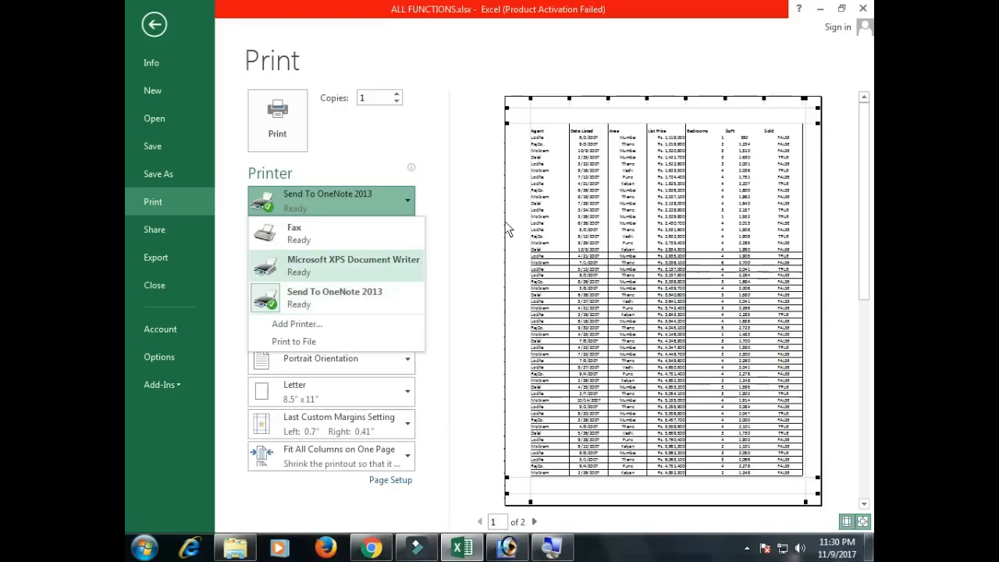
click(475, 222)
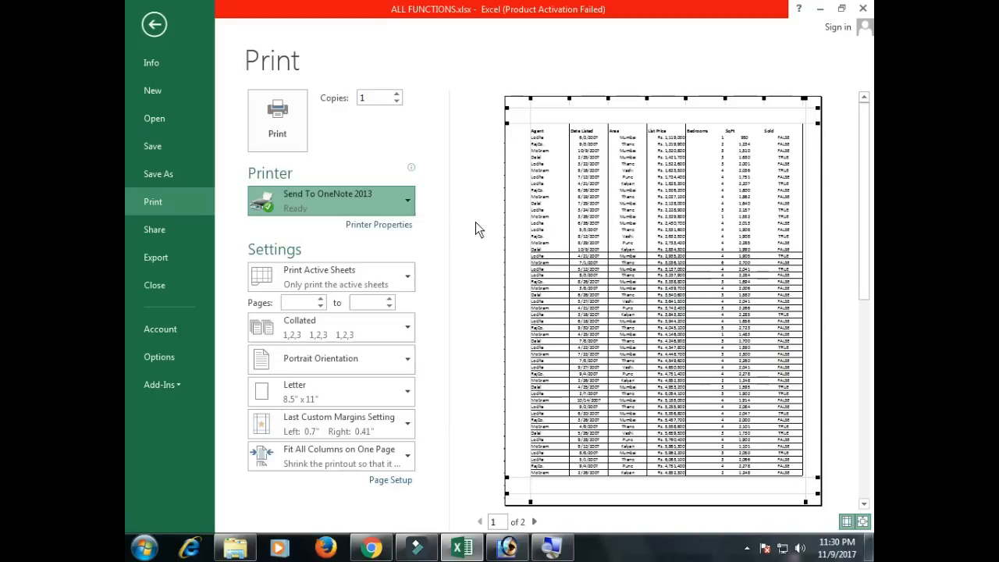
click(405, 205)
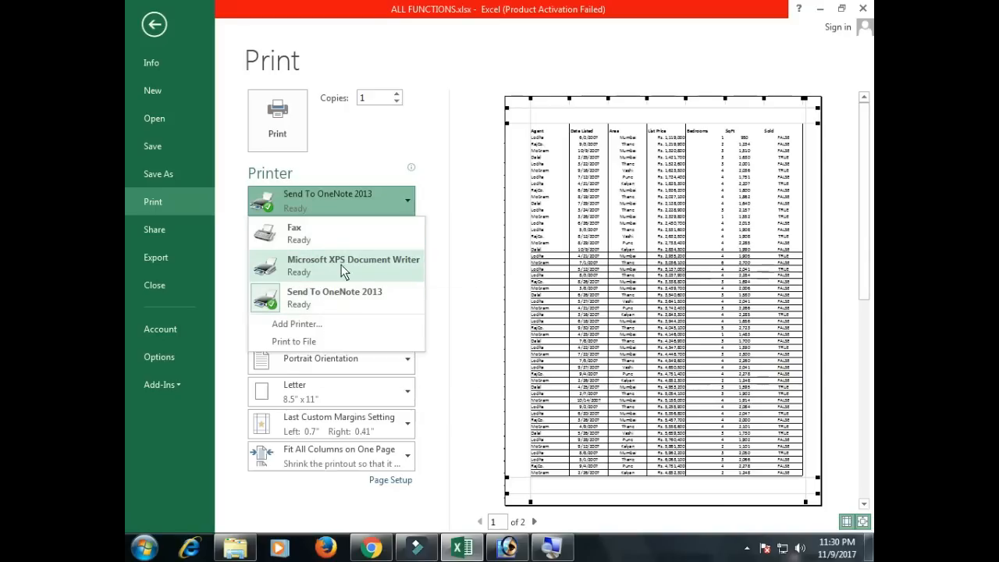
click(441, 314)
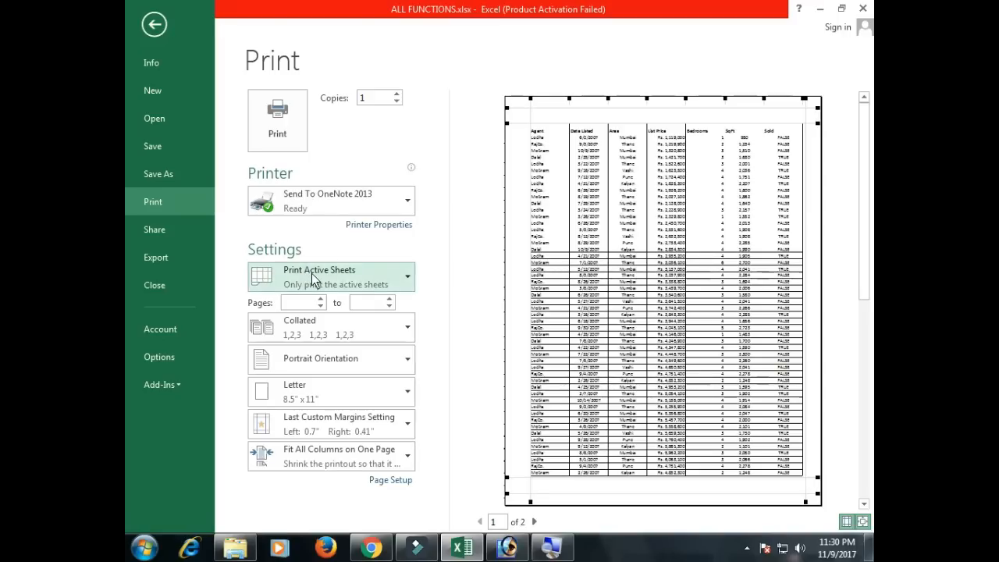
Step: Select cells A1:E14 on the worksheet and restrict the printout to them with Print Selection
key(Escape)
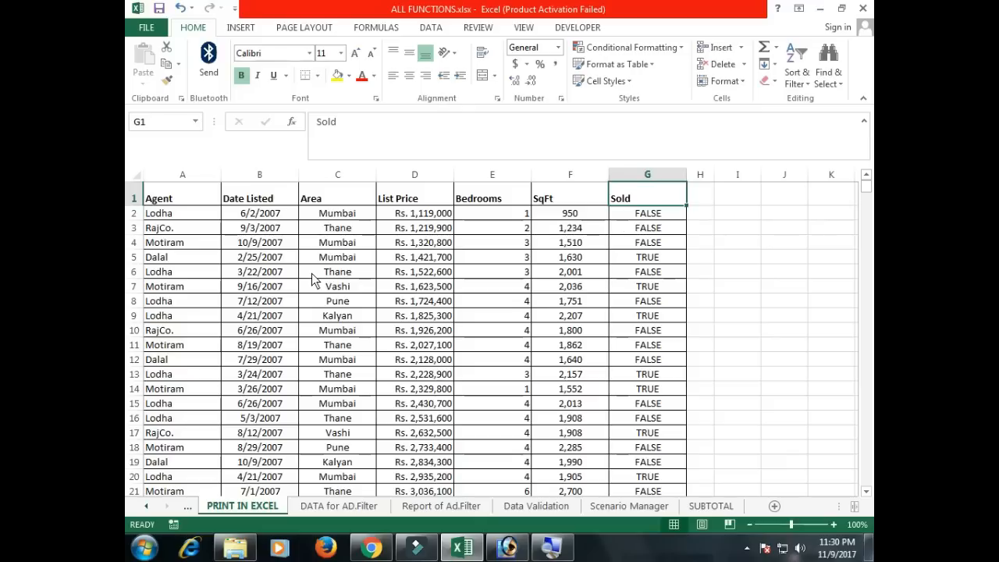
drag(208, 201, 495, 383)
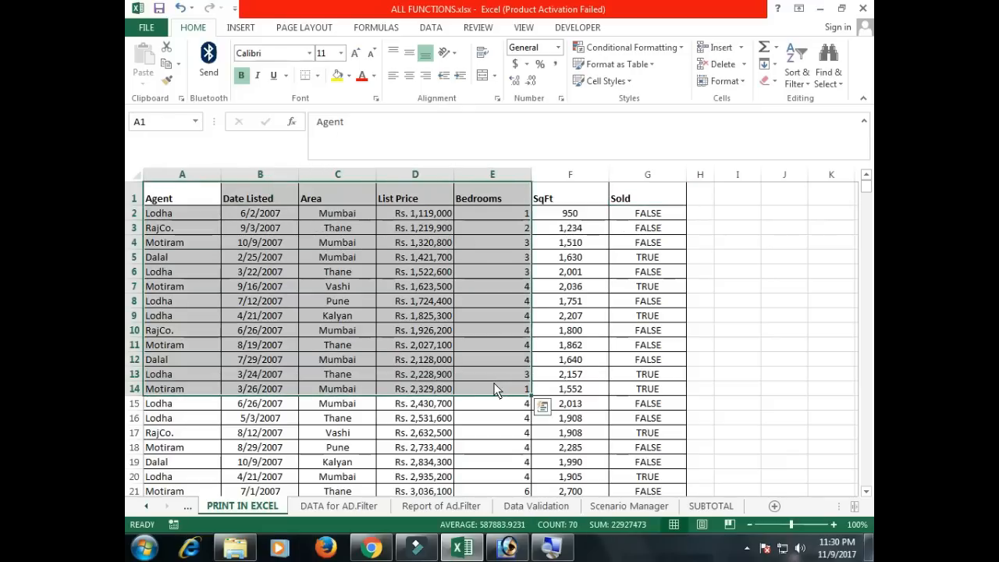
key(ctrl+p)
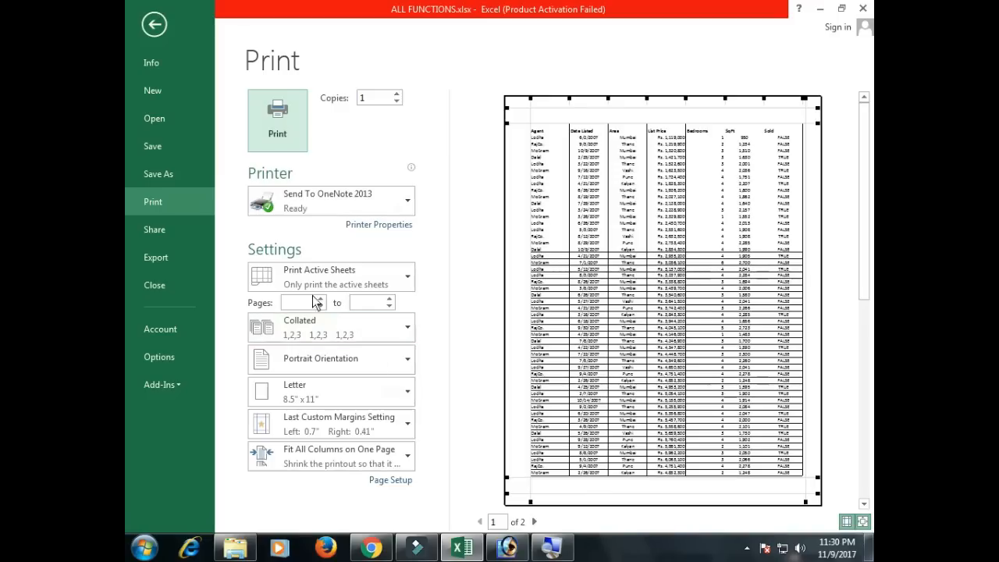
click(314, 281)
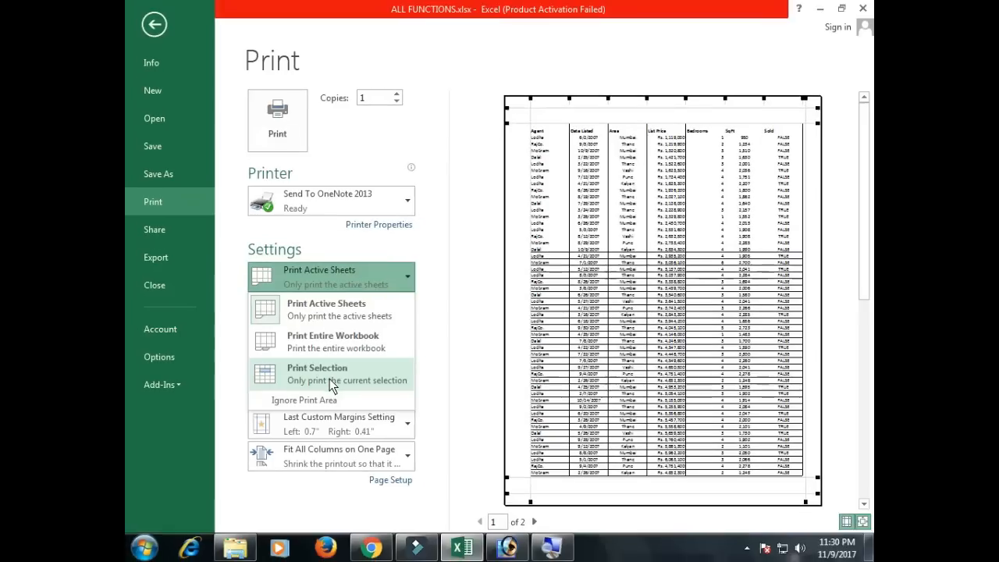
click(329, 381)
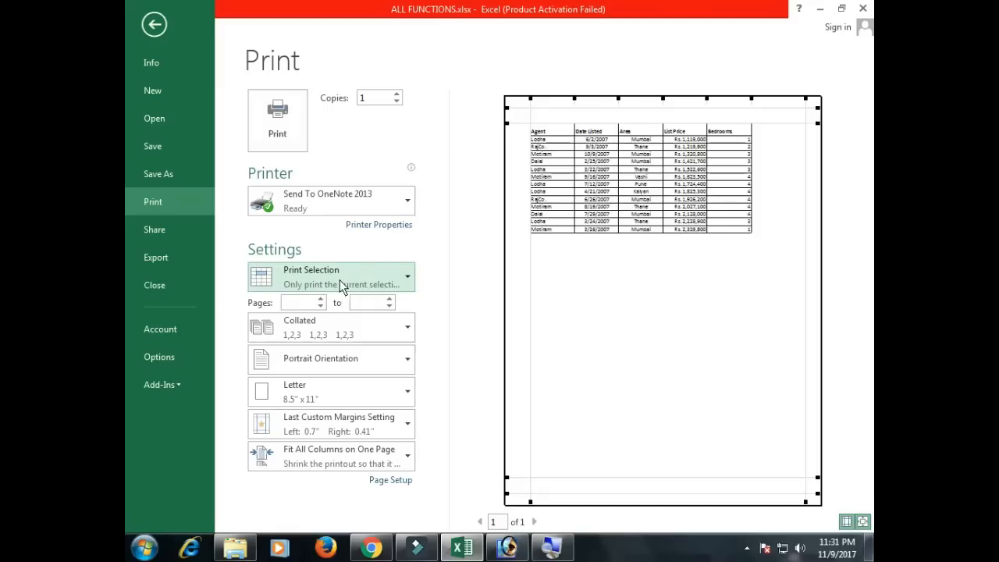
Step: Select only cell B3, check how it appears in the print preview, and return to the worksheet
key(Escape)
click(390, 287)
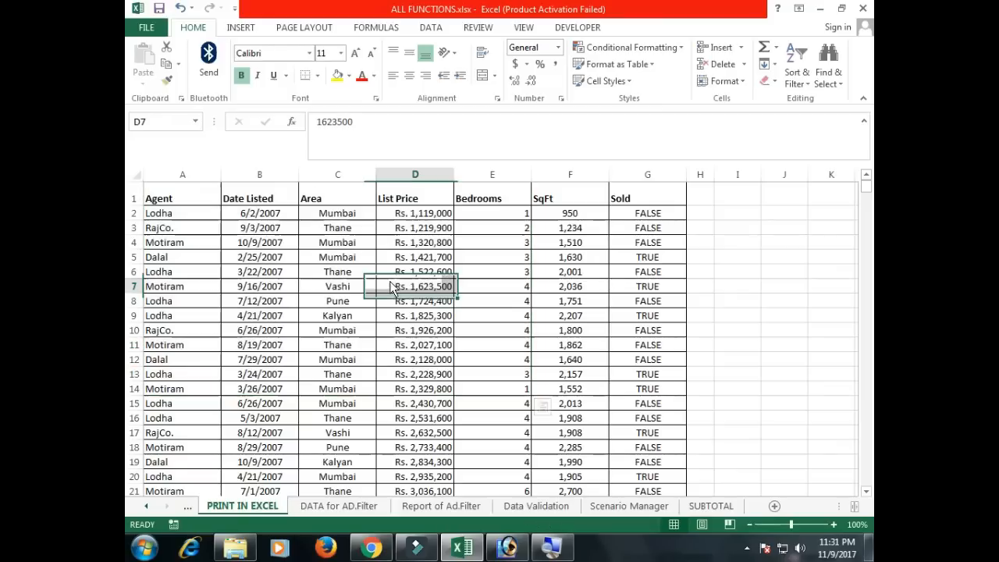
click(269, 230)
key(ctrl+p)
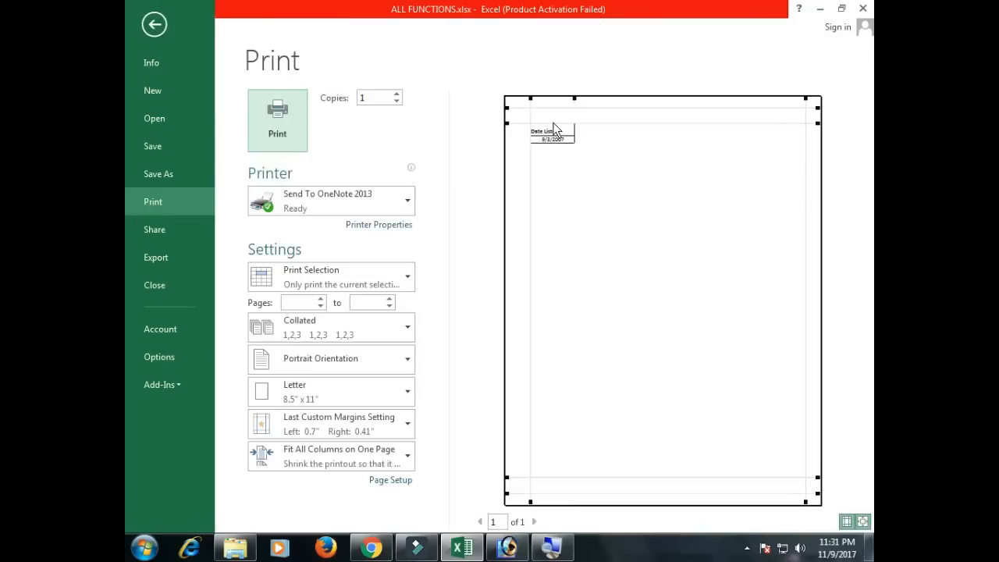
key(Escape)
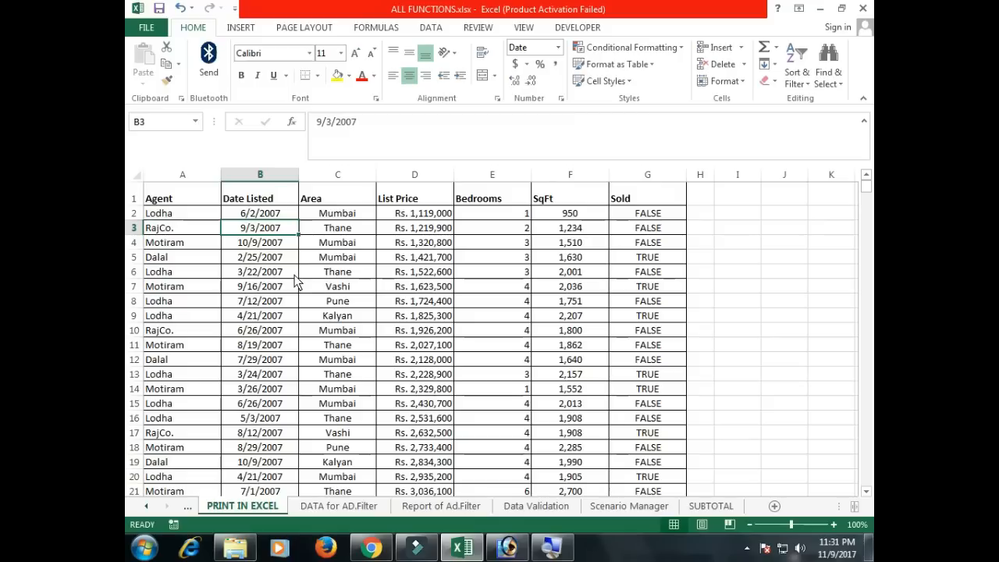
Step: Select cells B1:E9, preview them as the printed selection, and look through the print range options without changing them
drag(252, 200, 463, 313)
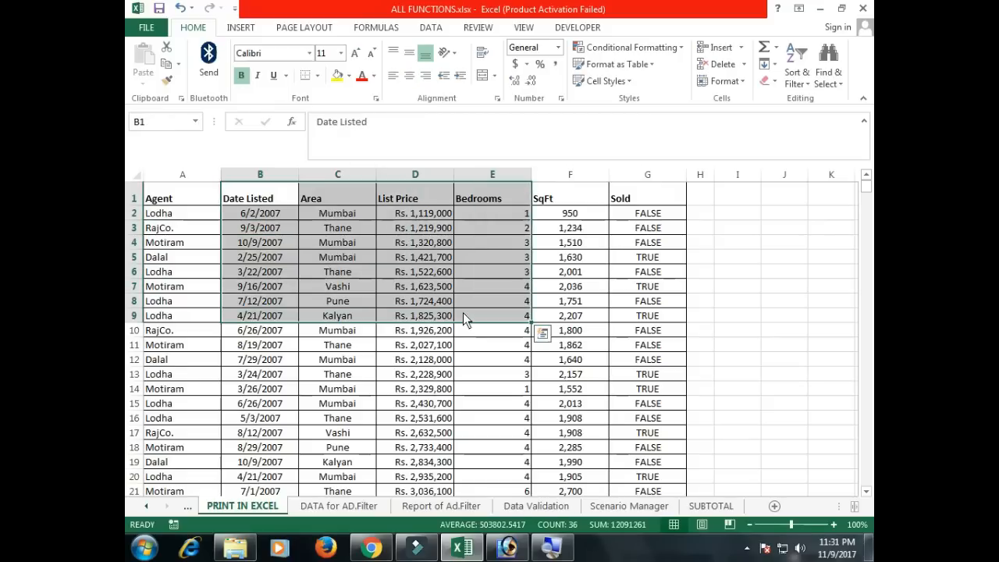
key(ctrl+p)
click(356, 279)
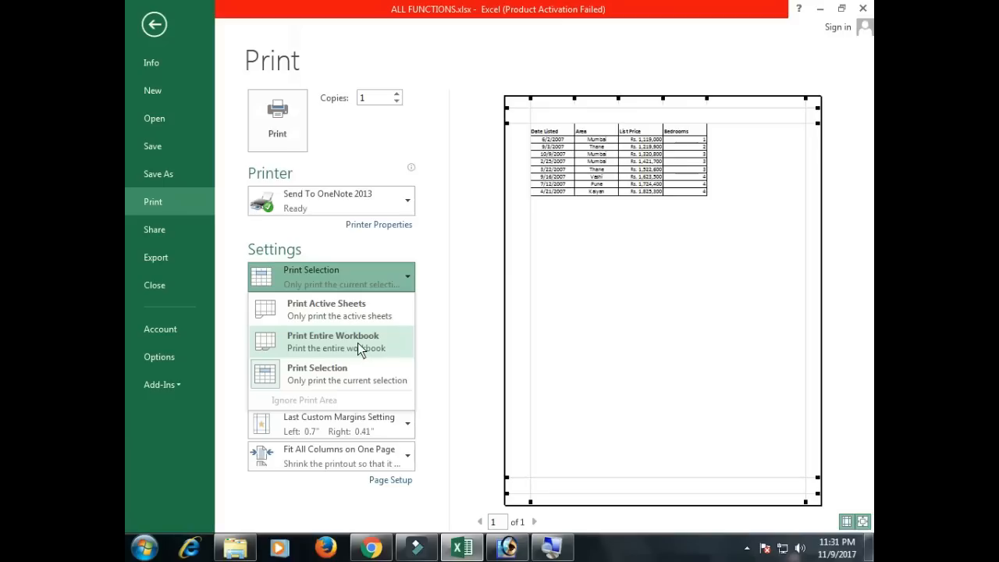
key(Escape)
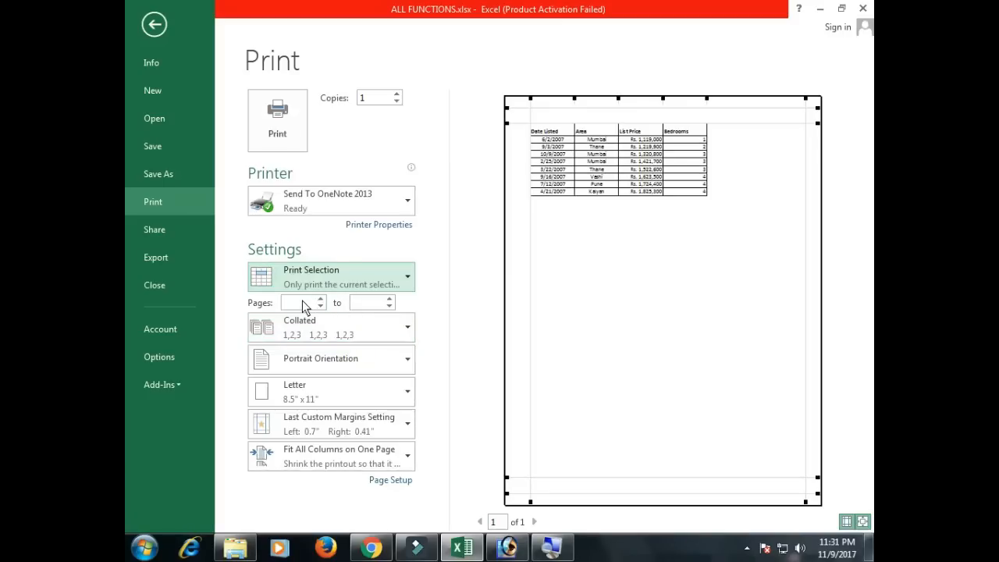
click(305, 303)
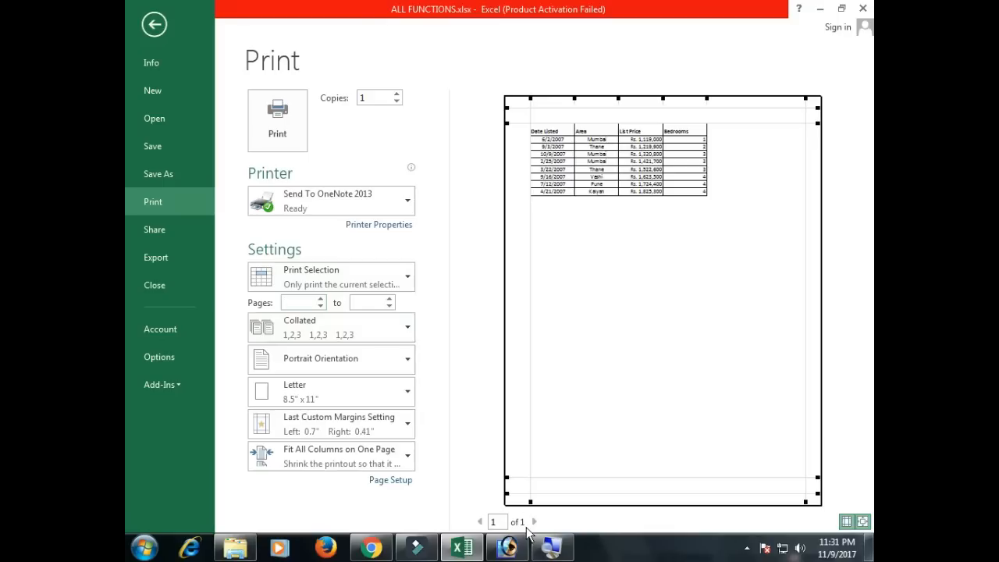
Step: Switch the print range back to Print Active Sheets, try 1 as the starting page, and clear the page range
click(321, 284)
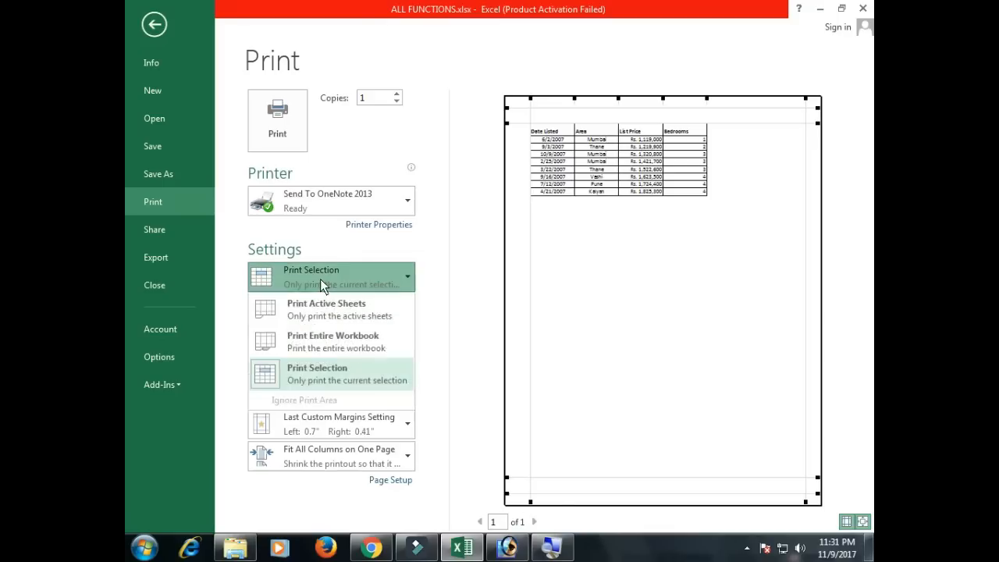
click(311, 312)
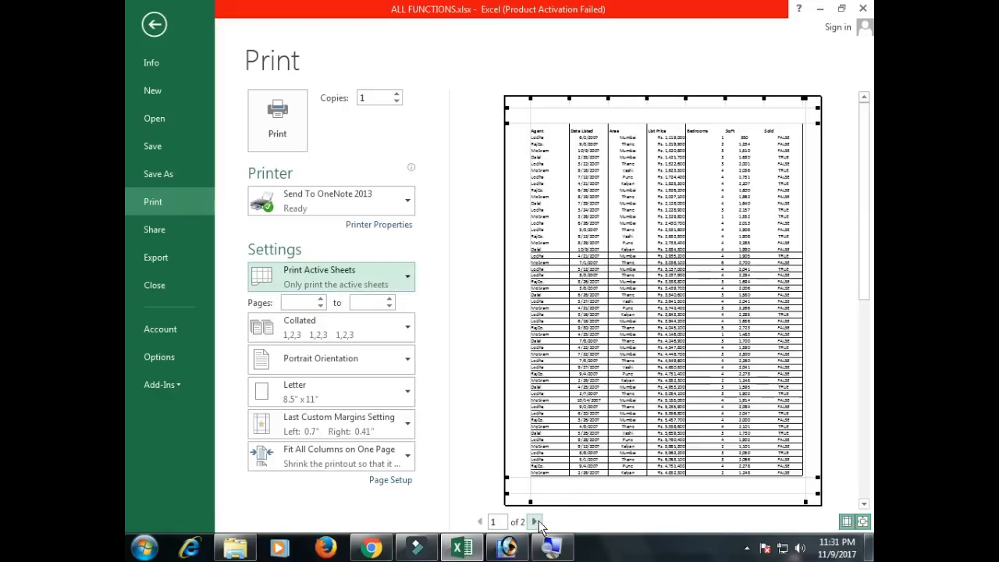
click(300, 305)
text(1)
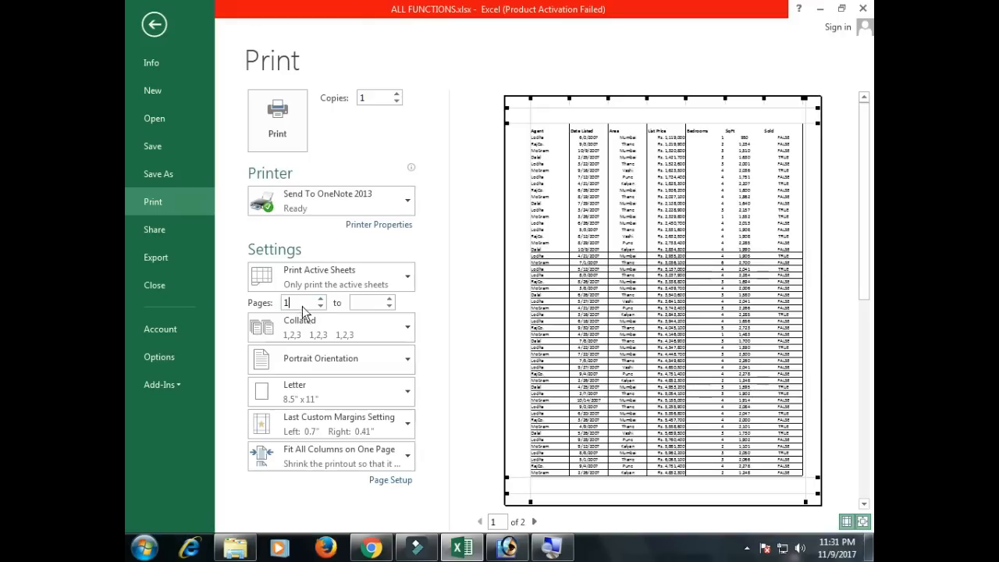
click(386, 308)
drag(297, 304, 280, 300)
key(BackSpace)
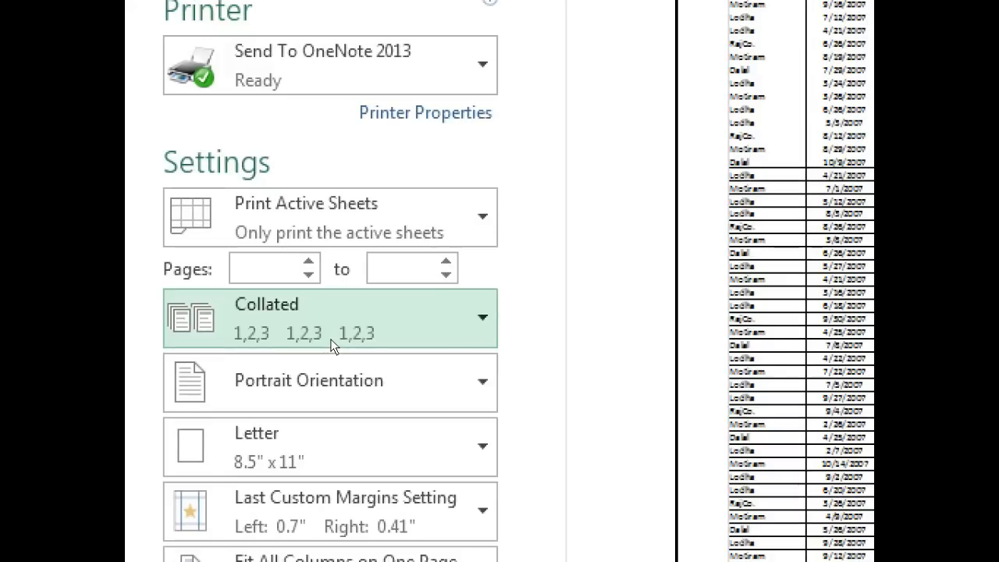
Step: Try Uncollated page order for 2 copies and restore Collated
click(332, 337)
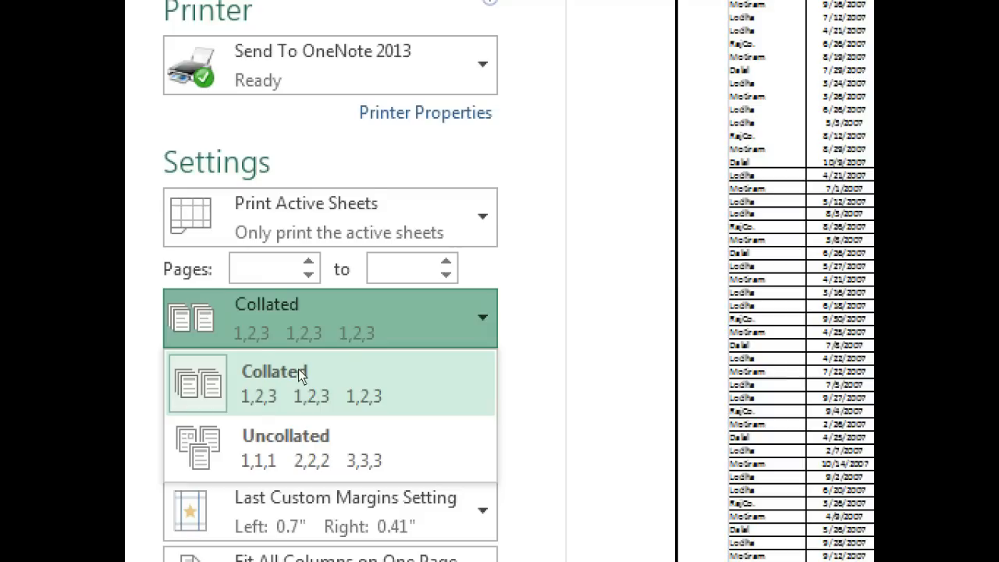
click(324, 437)
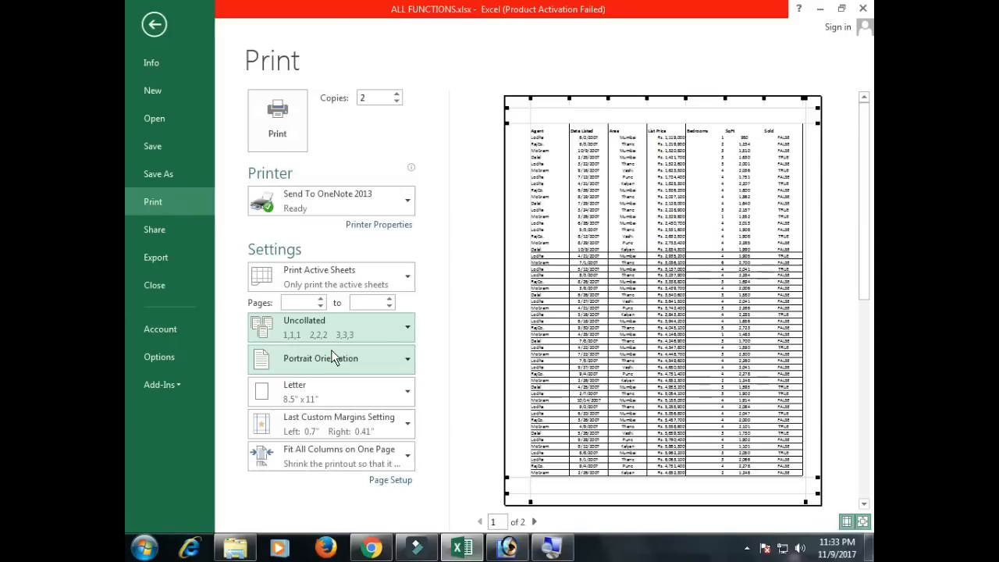
click(334, 333)
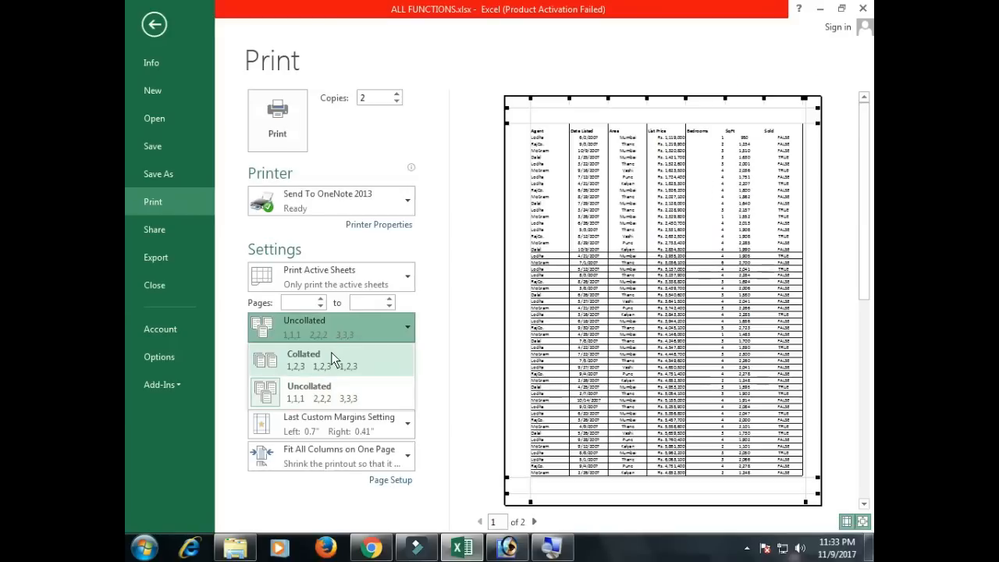
click(331, 352)
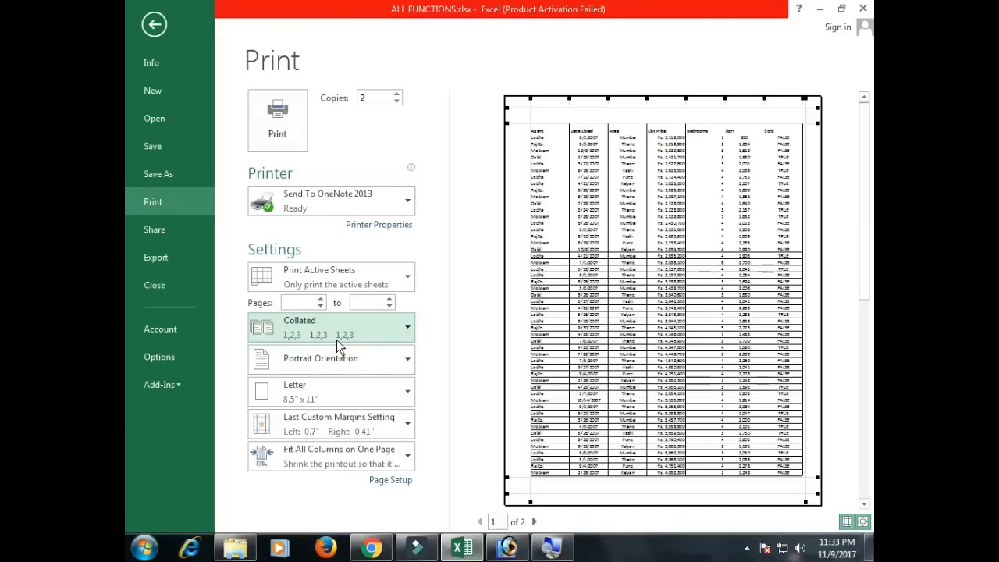
Step: Try Landscape Orientation for the active sheet's printout and switch back to Portrait Orientation
click(357, 366)
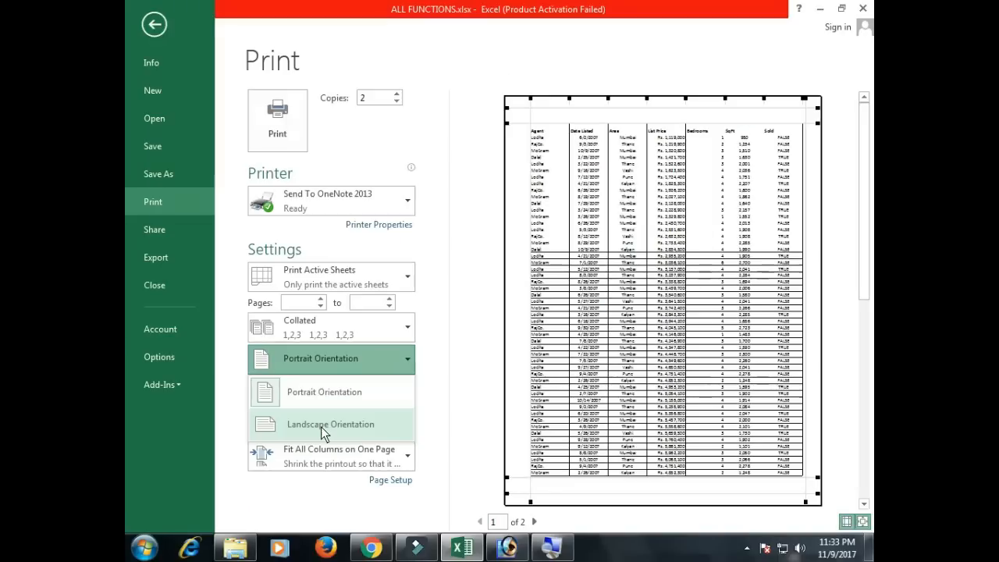
click(287, 484)
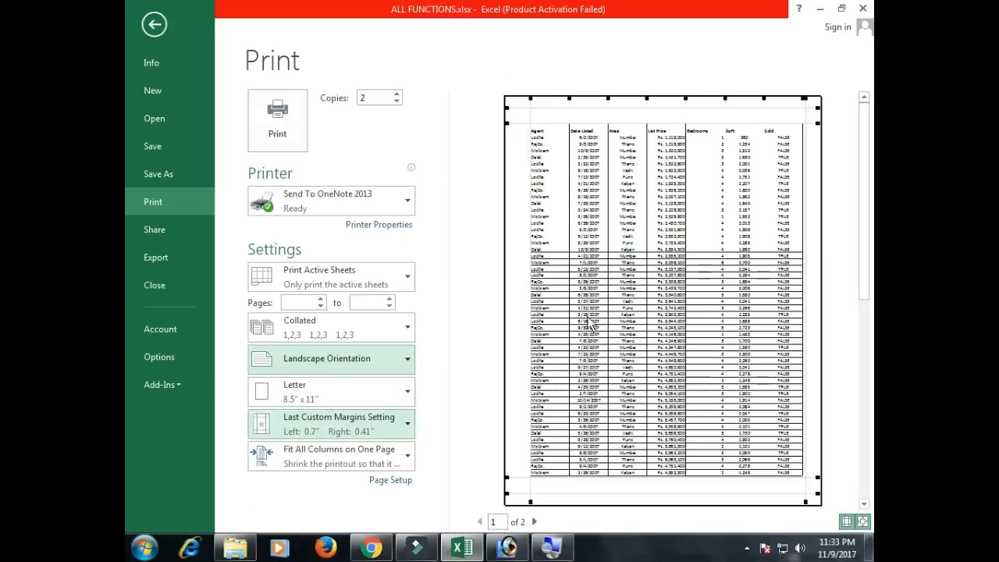
click(344, 367)
click(326, 390)
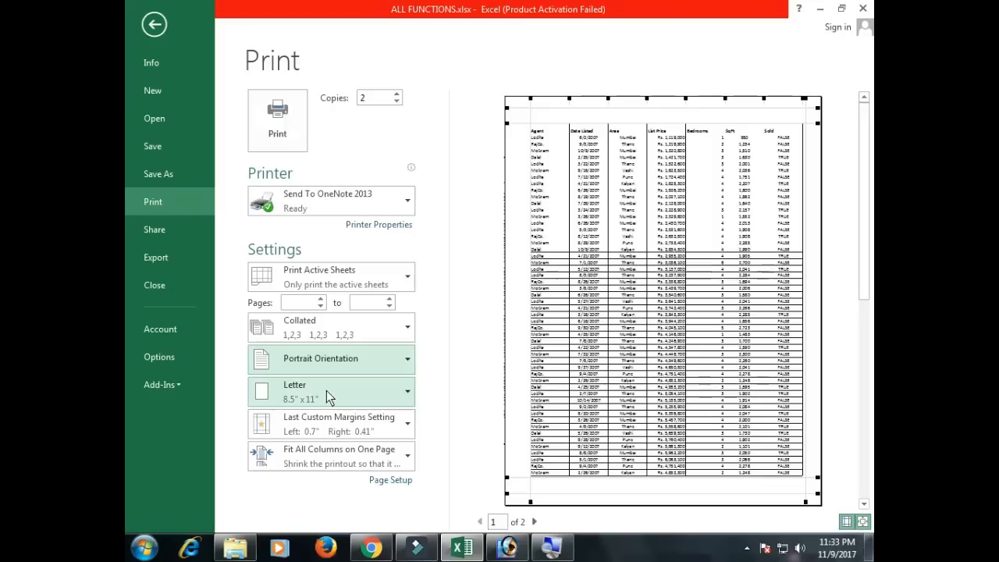
Step: Set the paper size to A4 (8.27" x 11.69") and return to the worksheet
click(326, 396)
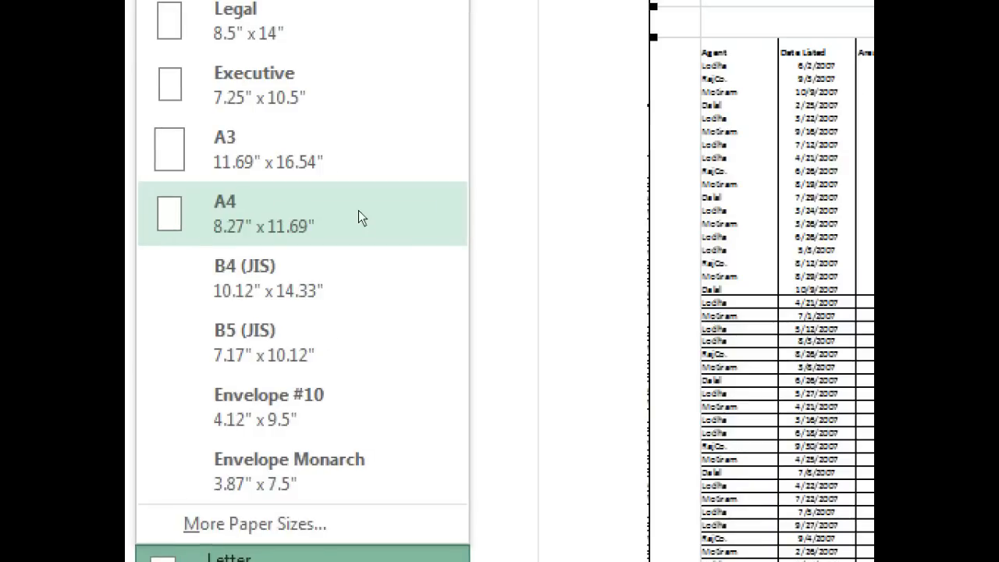
click(359, 210)
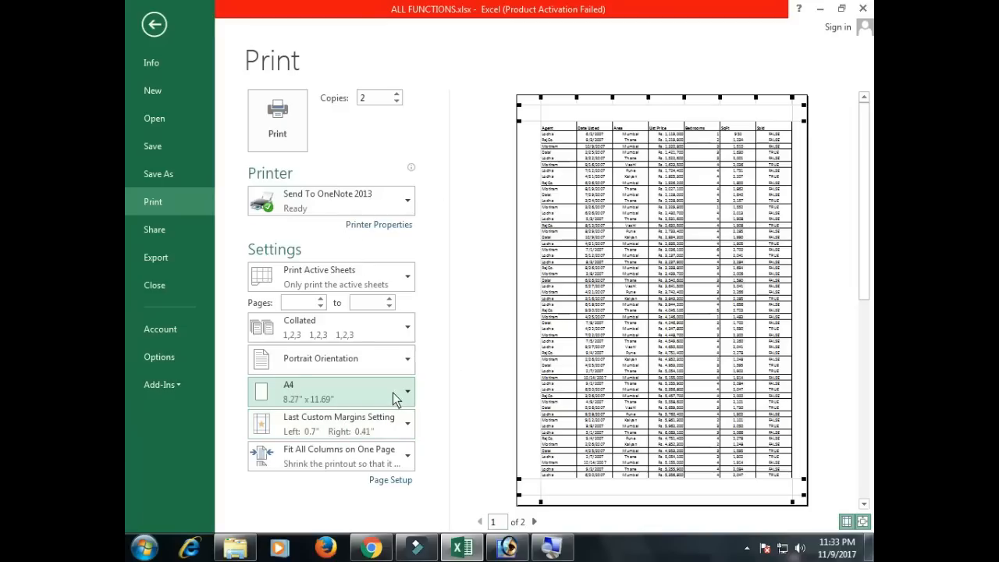
key(Escape)
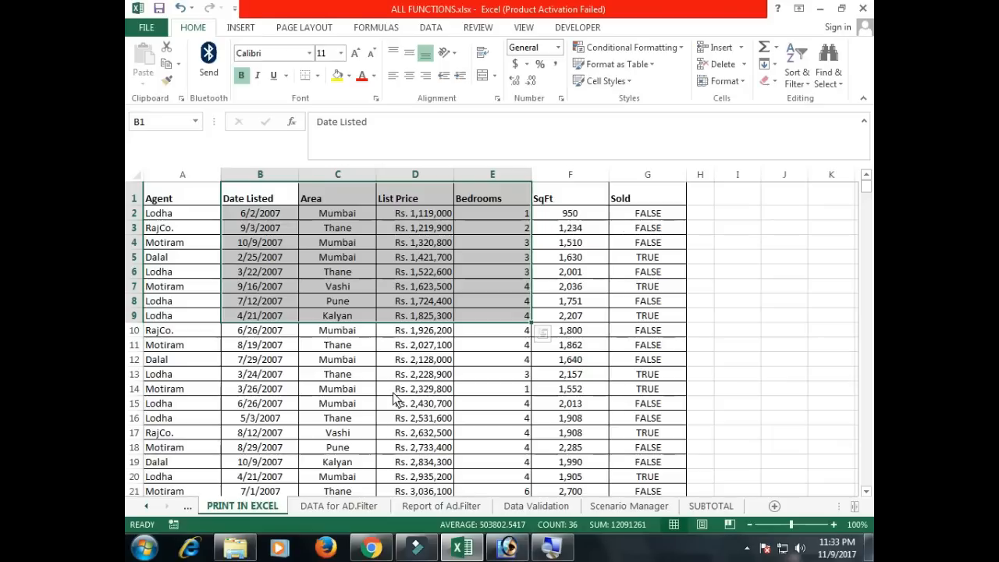
Step: Clear the rows to repeat at top from the sheet's print titles in Page Setup and apply the change
click(175, 200)
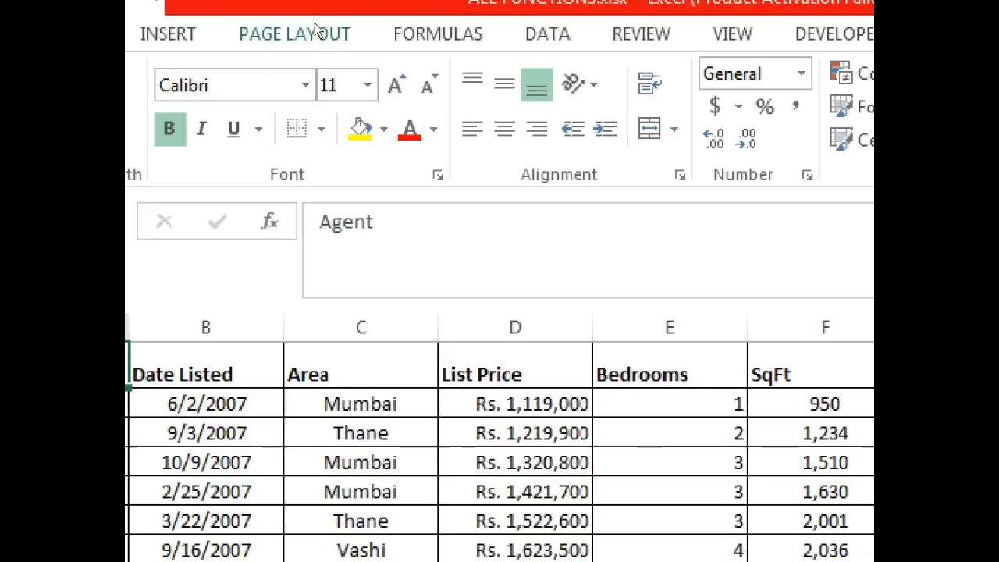
click(316, 29)
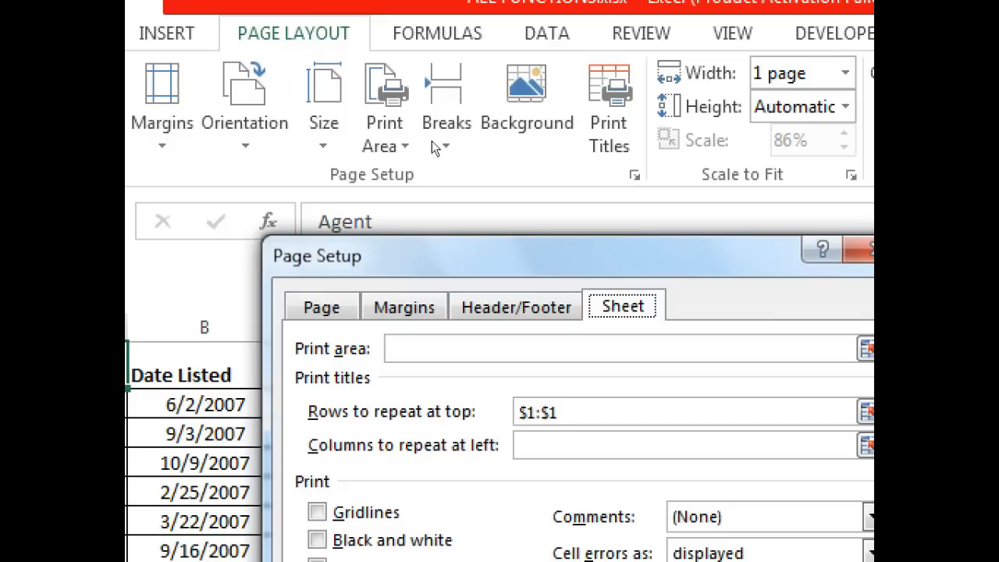
key(Tab)
key(Tab)
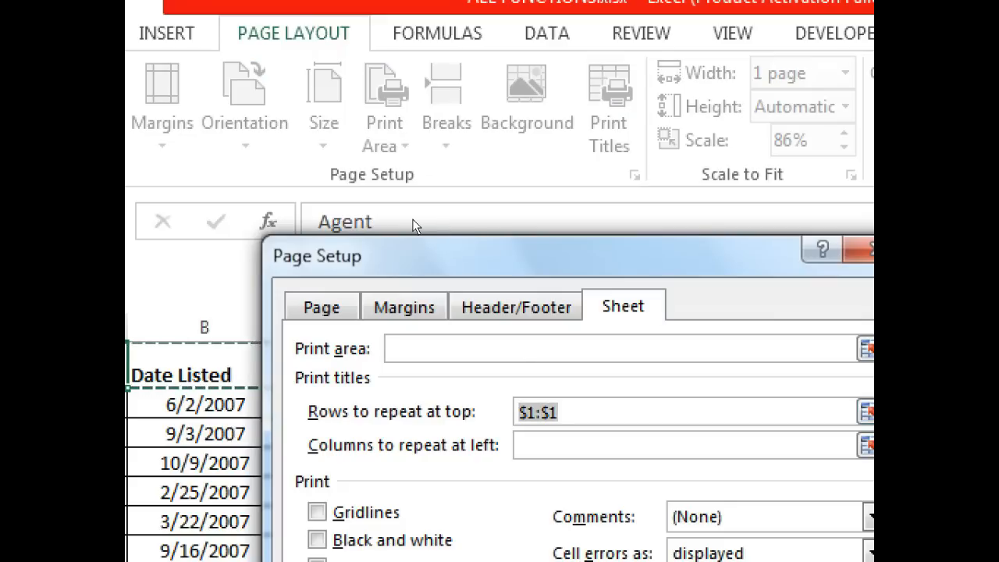
key(Delete)
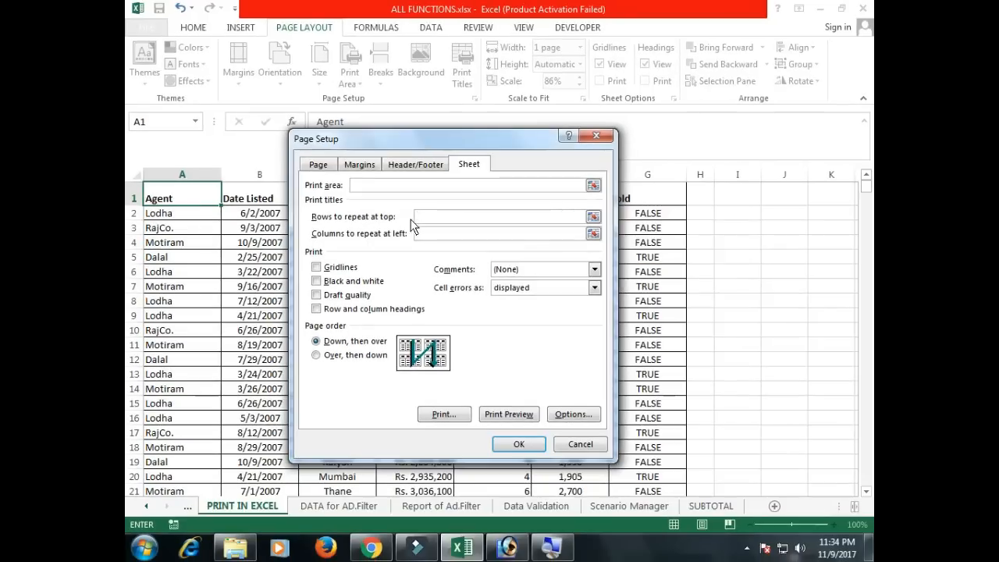
click(519, 444)
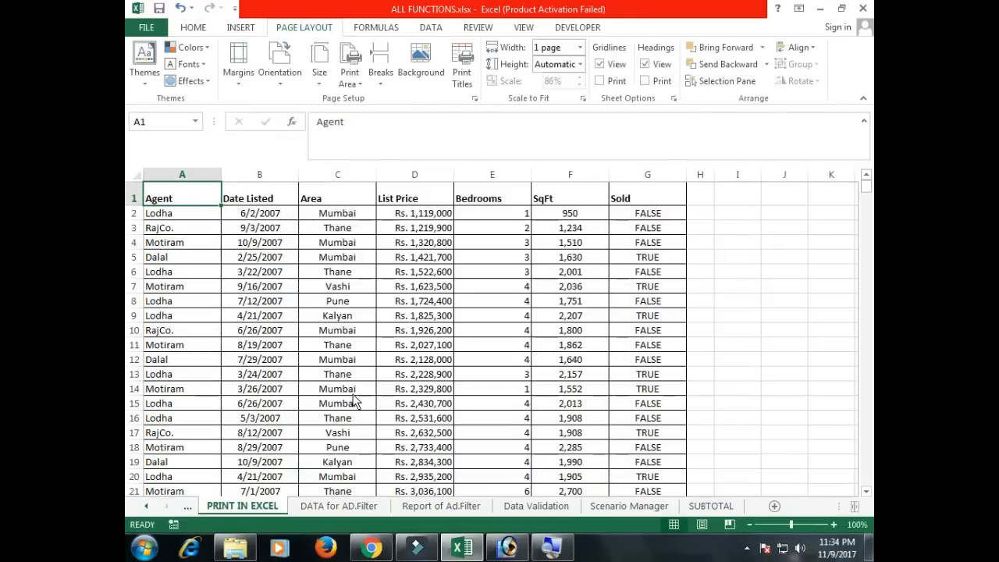
Step: Set the printout to No Scaling and inspect the first page of the print preview at a closer zoom
key(ctrl+p)
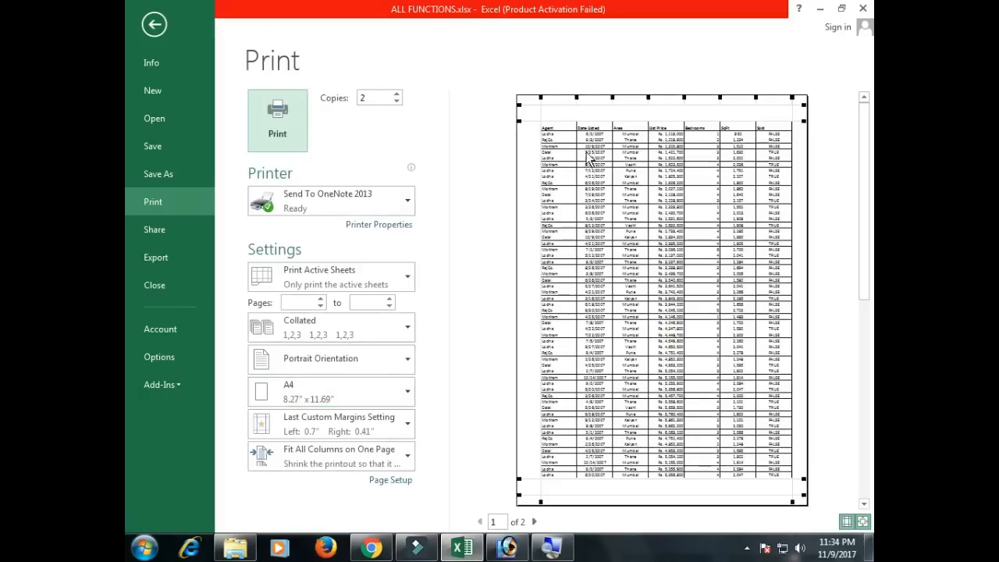
click(371, 460)
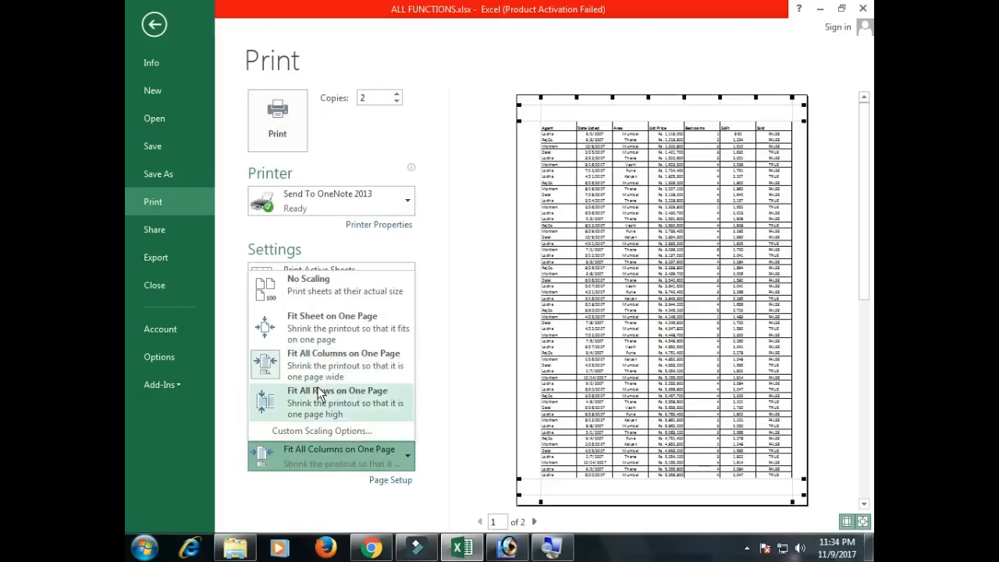
click(326, 287)
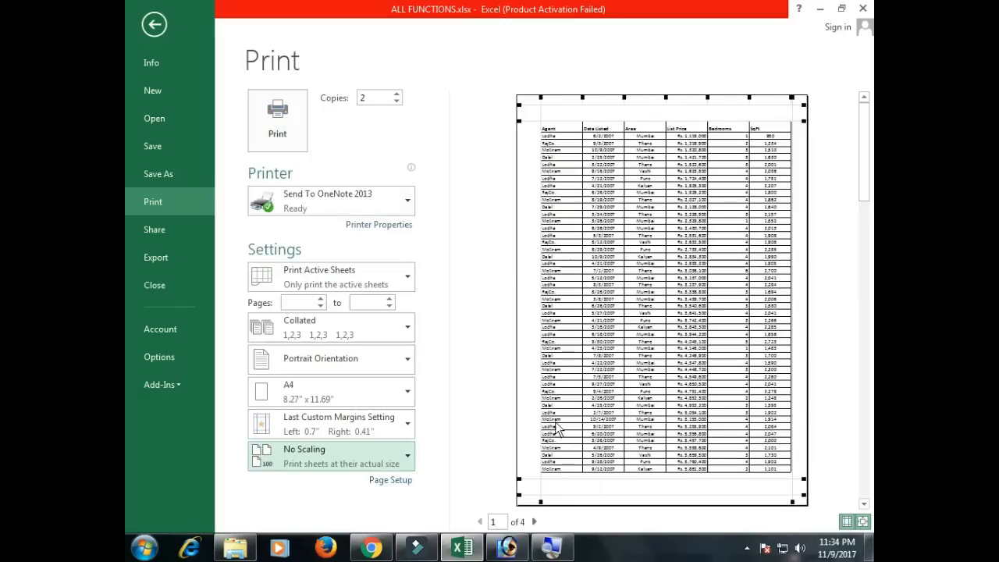
click(590, 142)
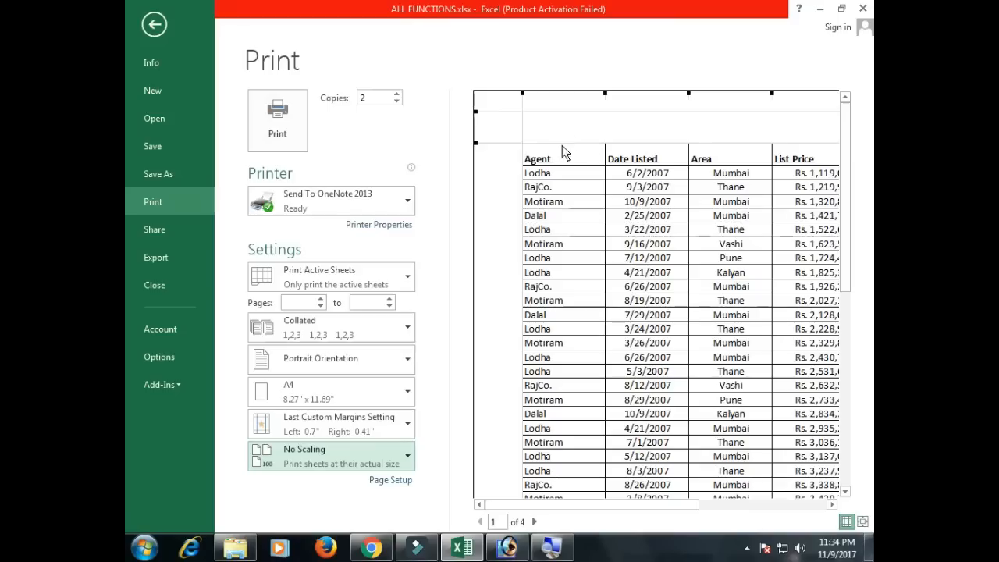
Step: Check page 2 of the print preview and set row 1 ($1:$1) as the rows to repeat at top in the print titles
click(534, 521)
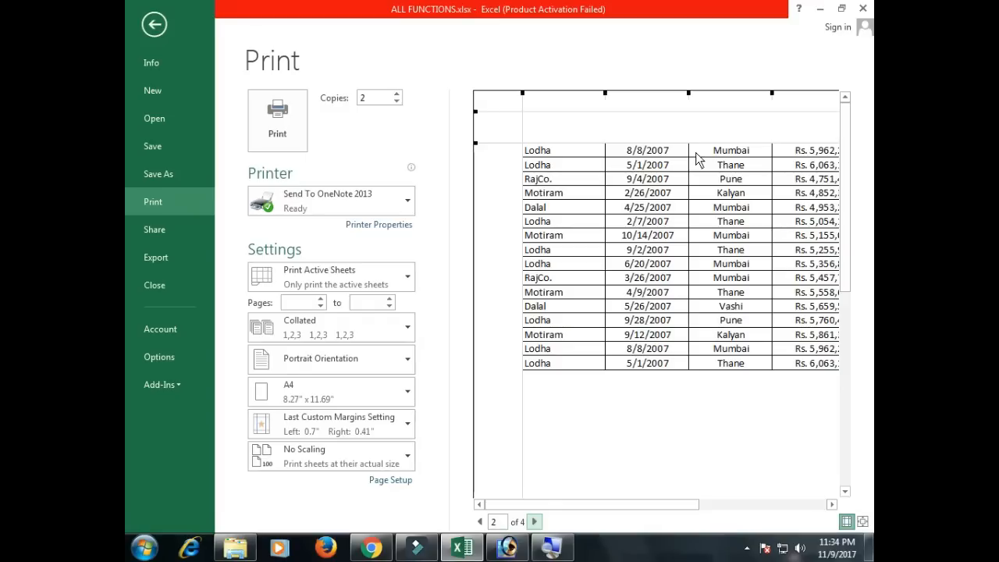
key(Escape)
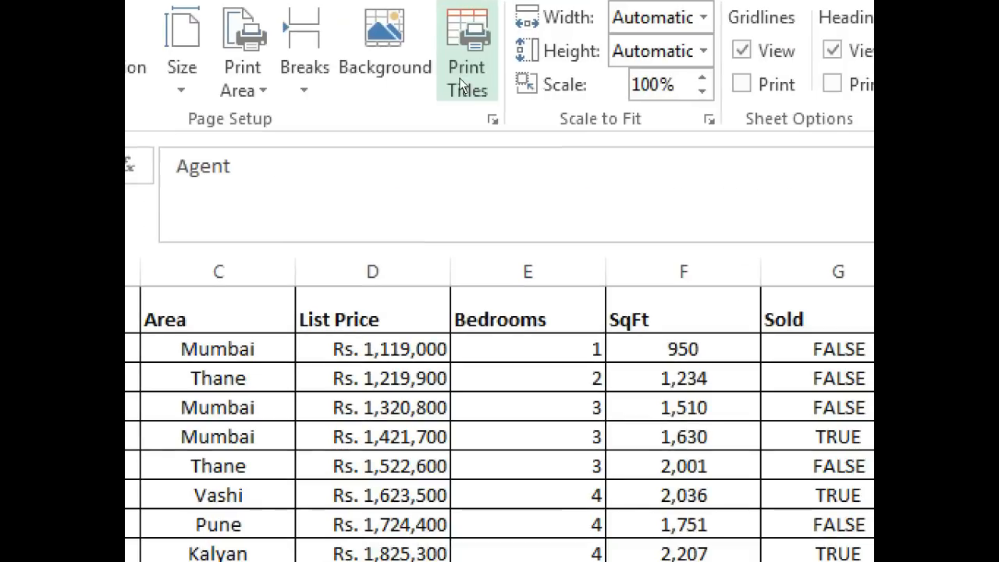
click(460, 80)
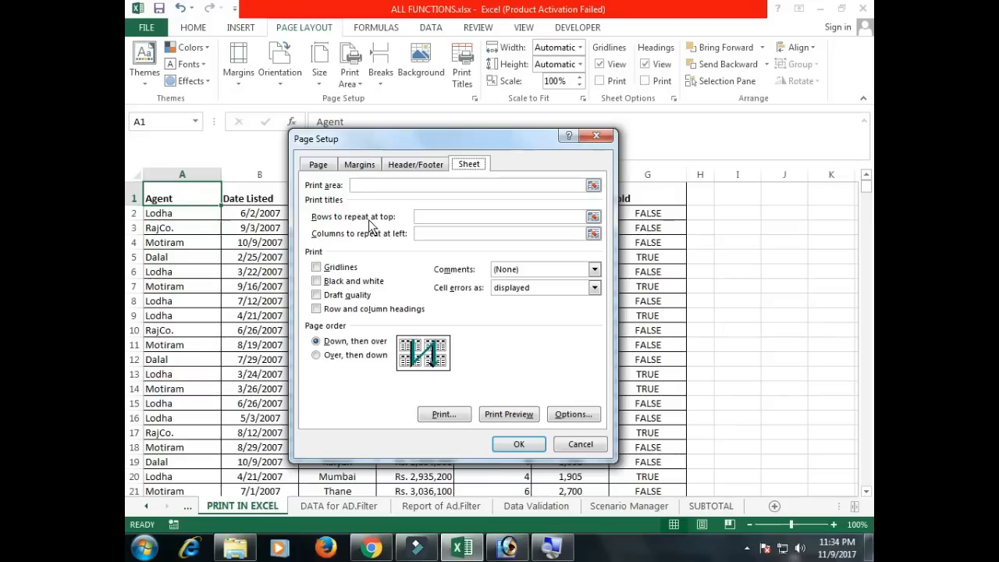
click(393, 363)
drag(413, 138, 480, 269)
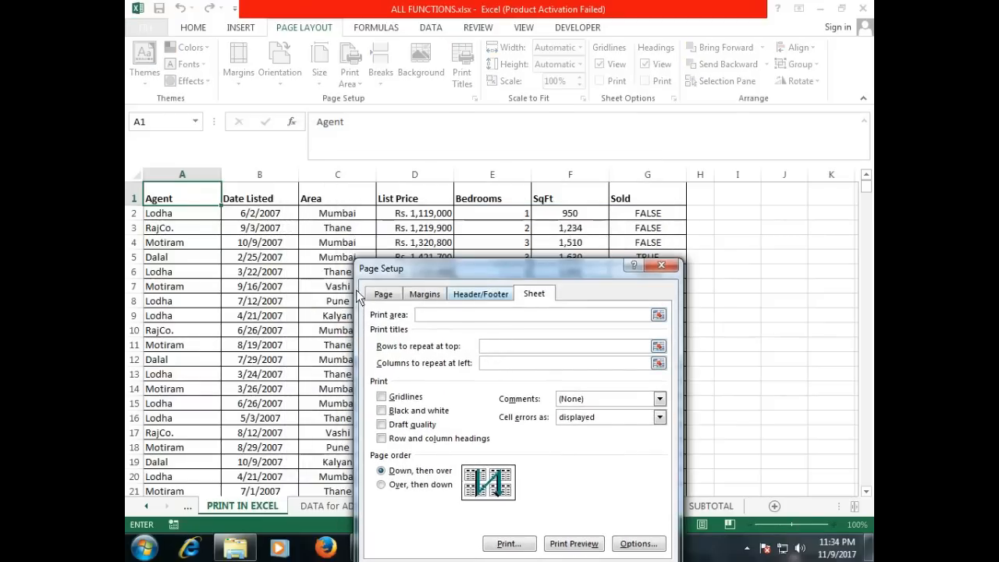
click(134, 198)
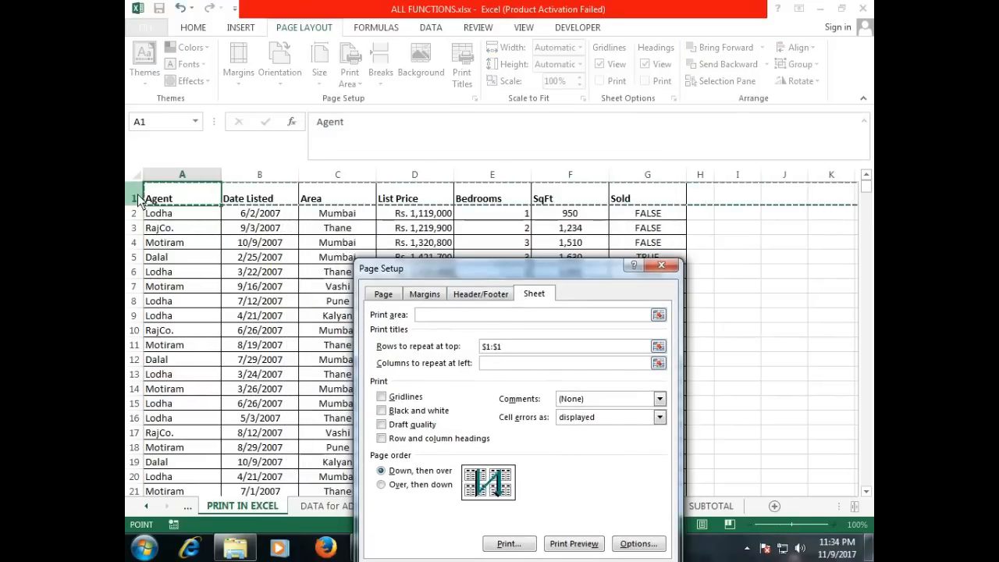
drag(135, 201, 134, 199)
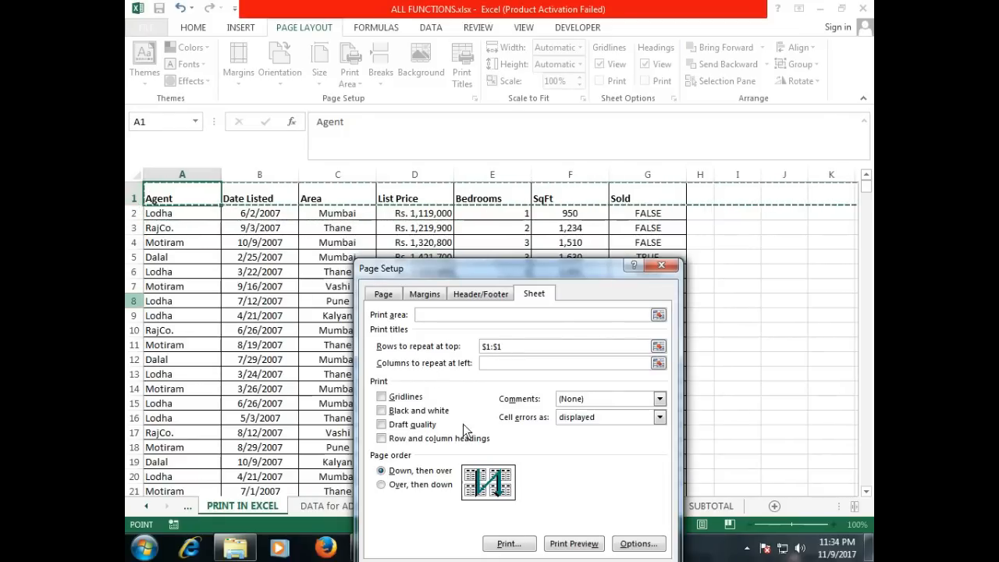
Step: Open the print preview from Page Setup, compare pages 1 and 2 for the repeated header row, and return to the worksheet
click(574, 545)
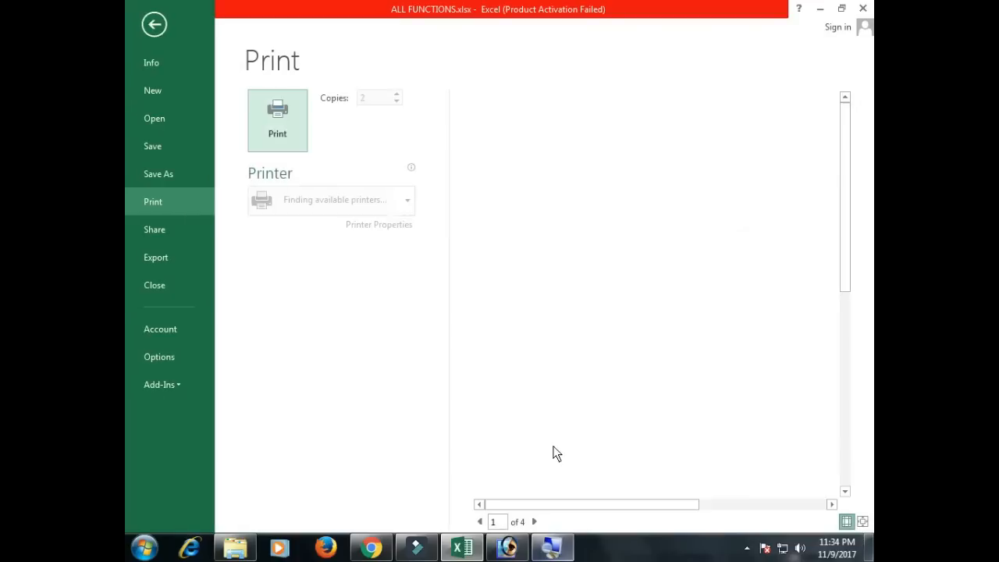
click(534, 522)
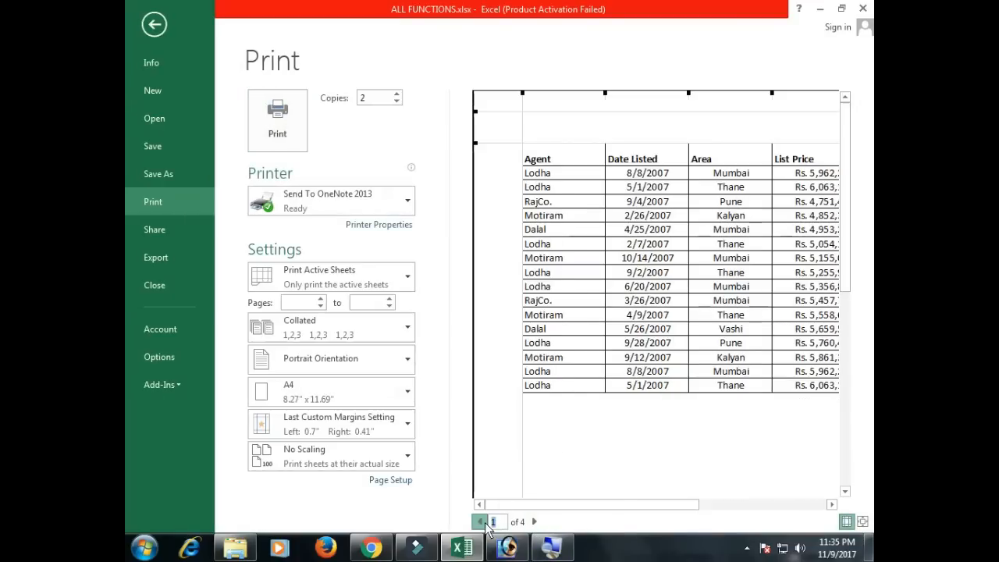
click(480, 521)
click(533, 522)
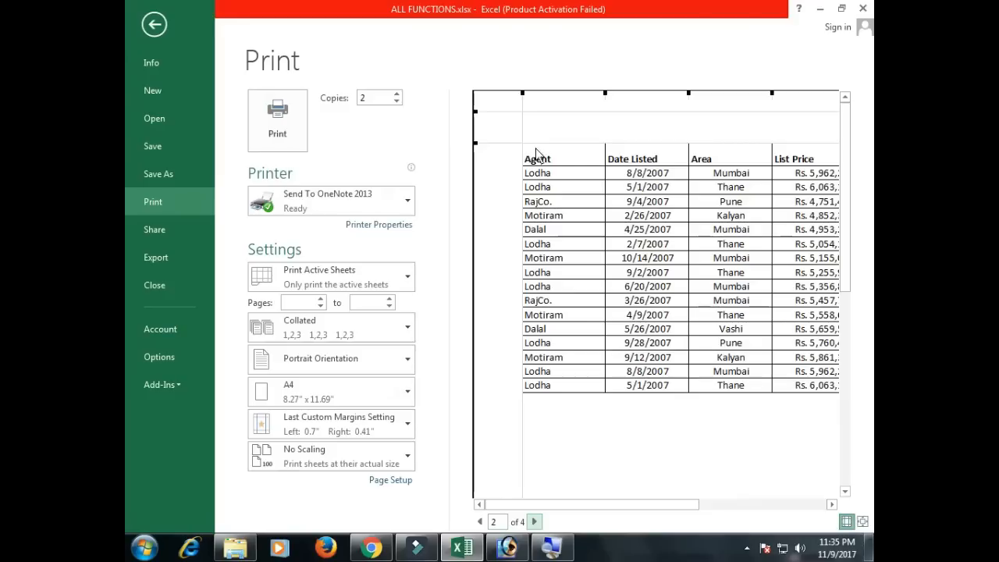
key(Escape)
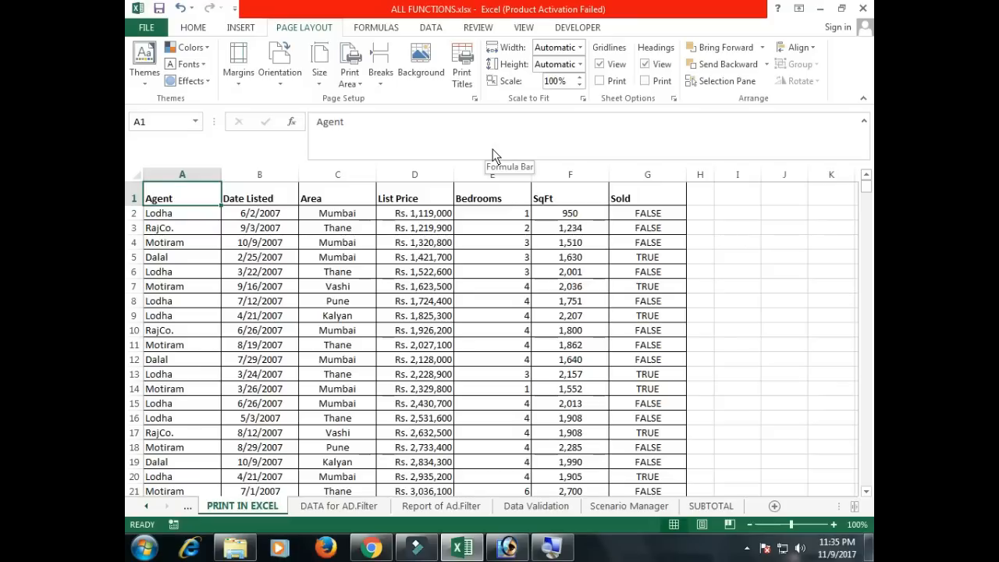
Step: Set the range A1:F10 as the print area and check it in the print preview
click(348, 84)
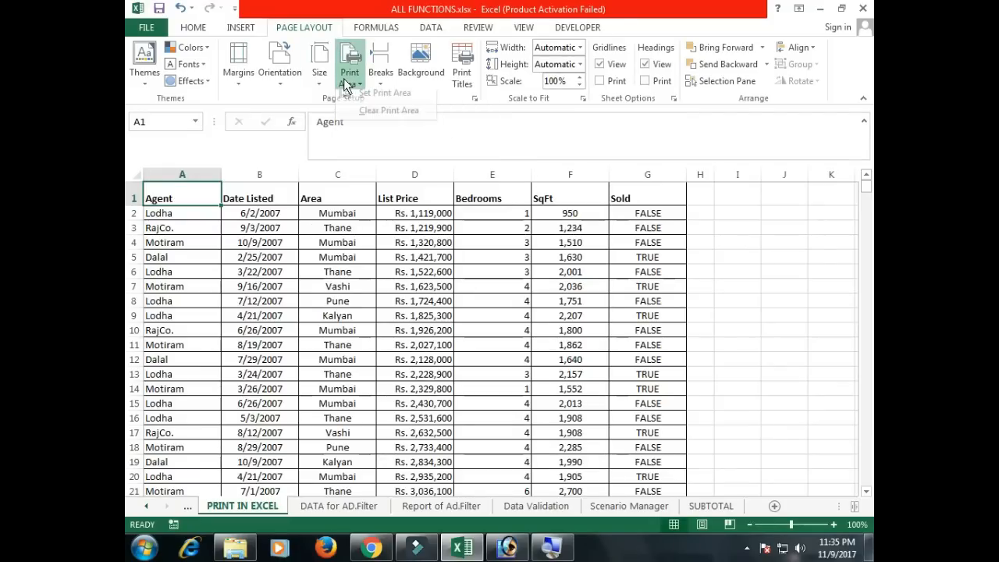
click(324, 252)
drag(196, 196, 545, 327)
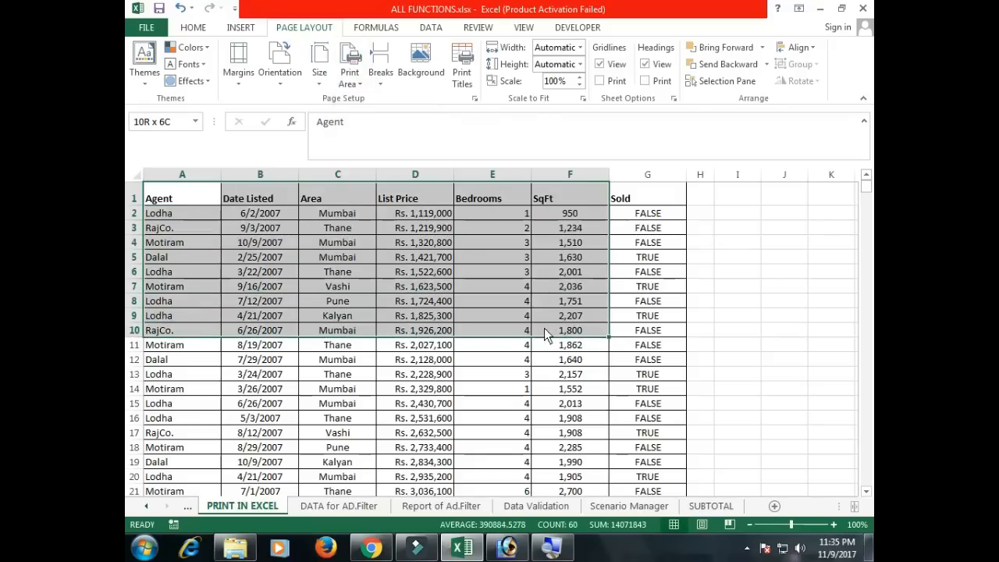
click(350, 83)
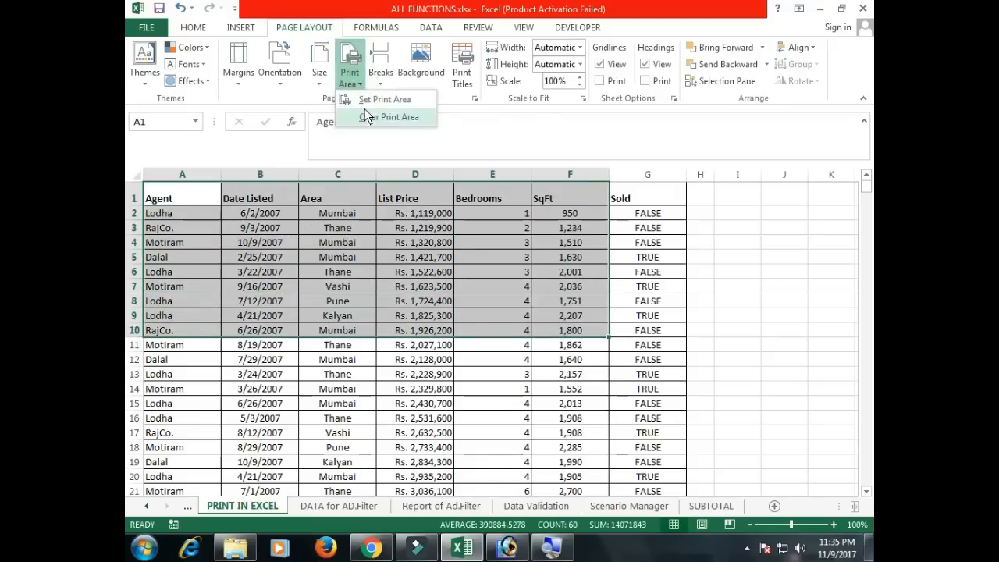
click(371, 100)
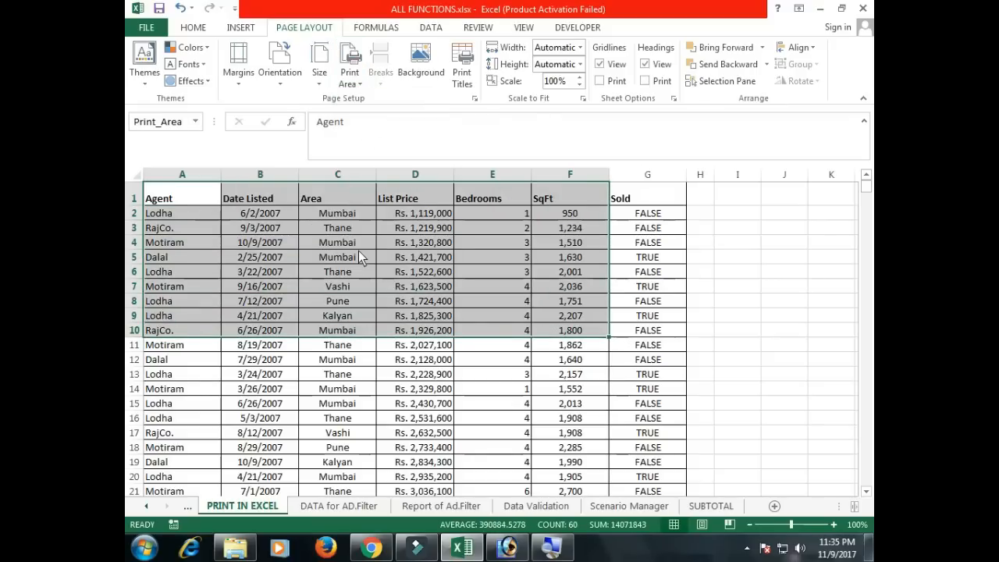
key(ctrl+p)
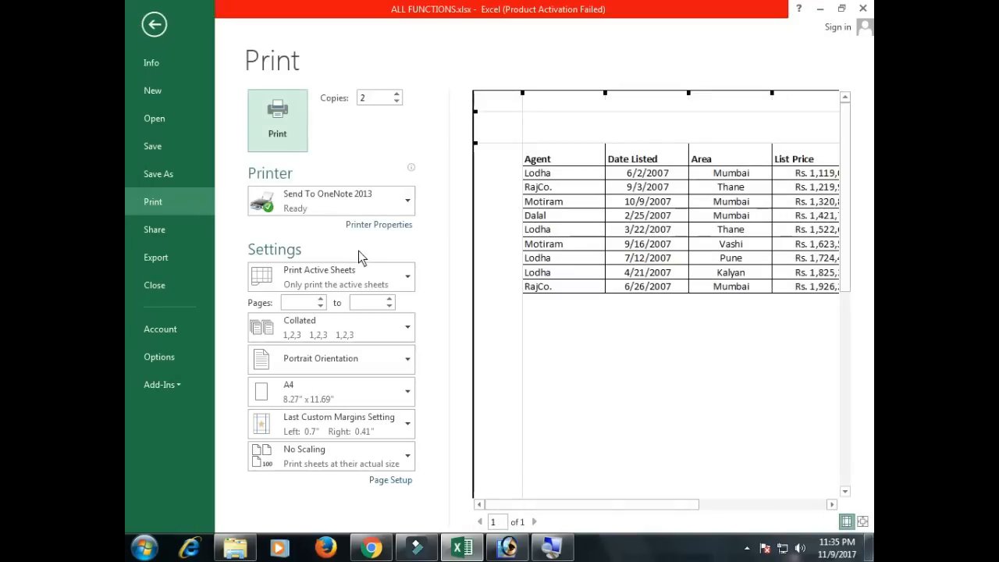
key(Escape)
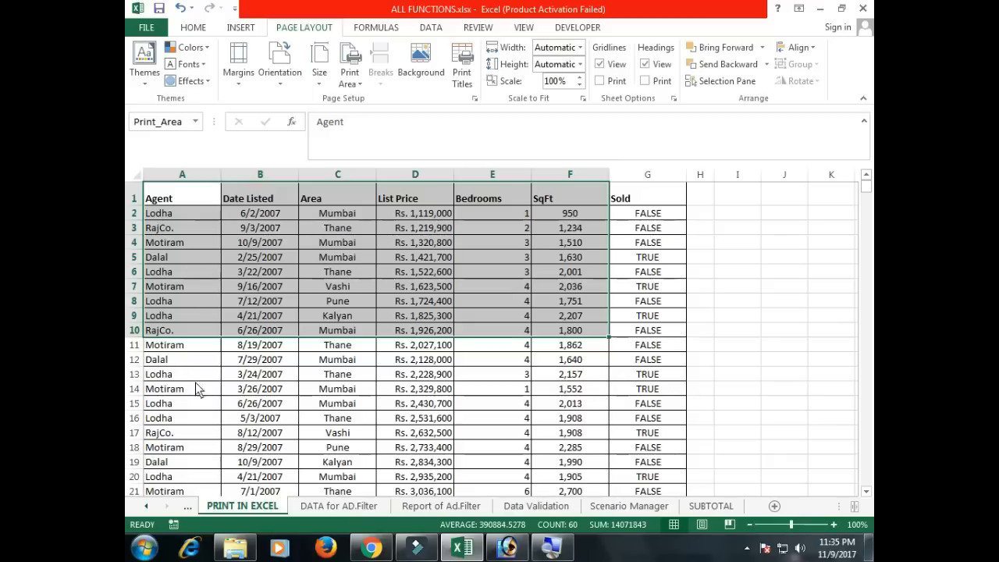
Step: Add the range A15:E20 to the print area and review both pages in the print preview
drag(175, 403, 513, 476)
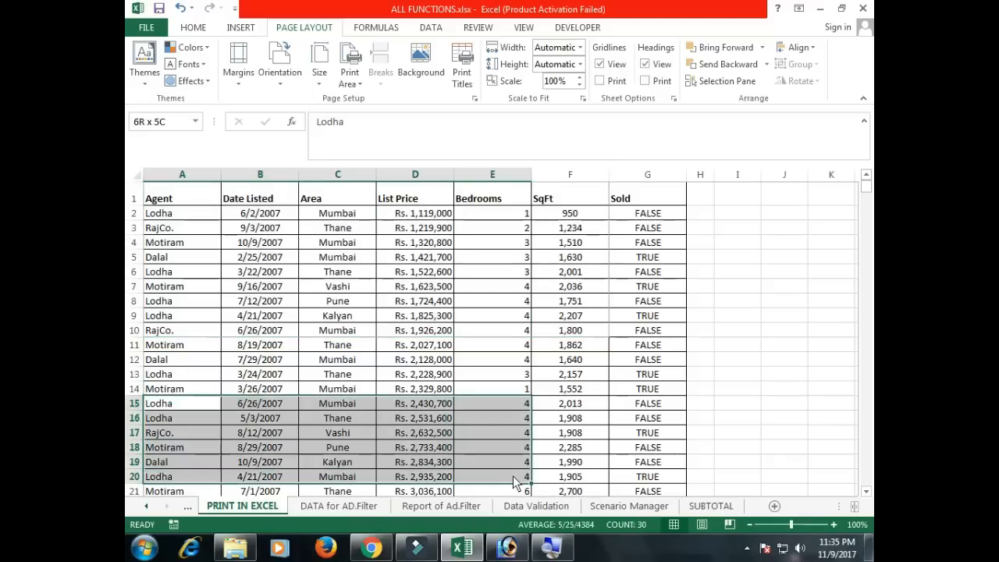
click(348, 84)
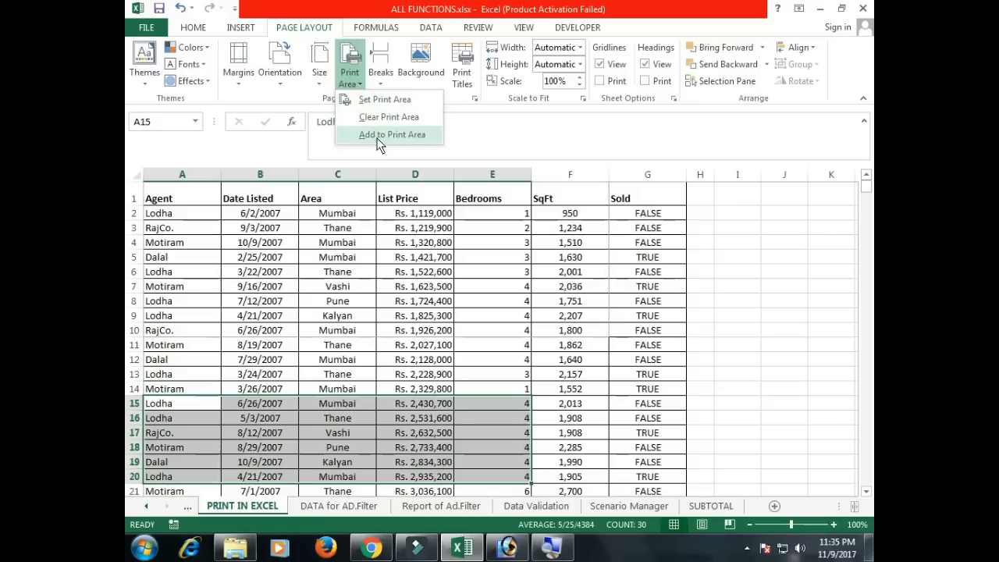
click(378, 143)
click(348, 286)
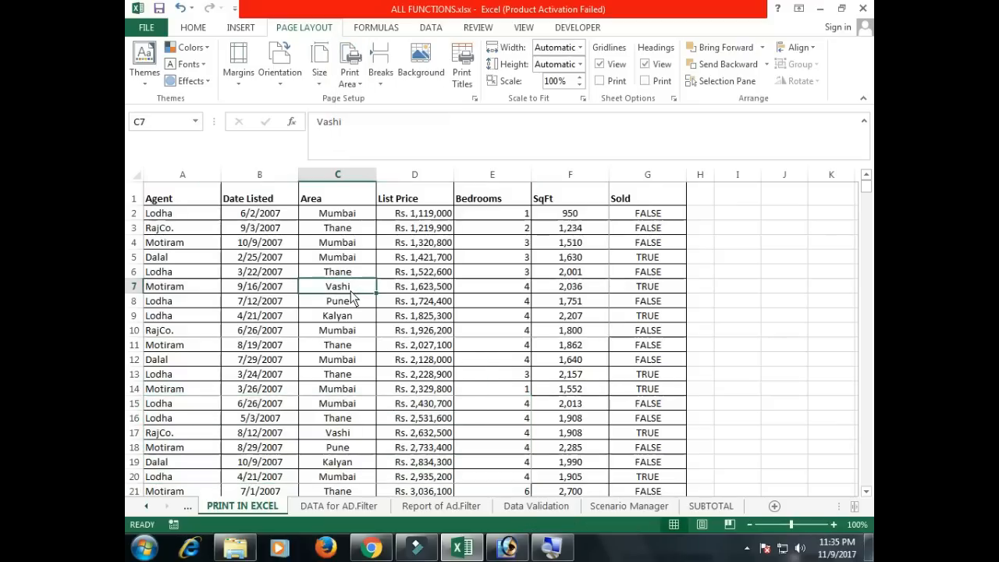
key(ctrl+p)
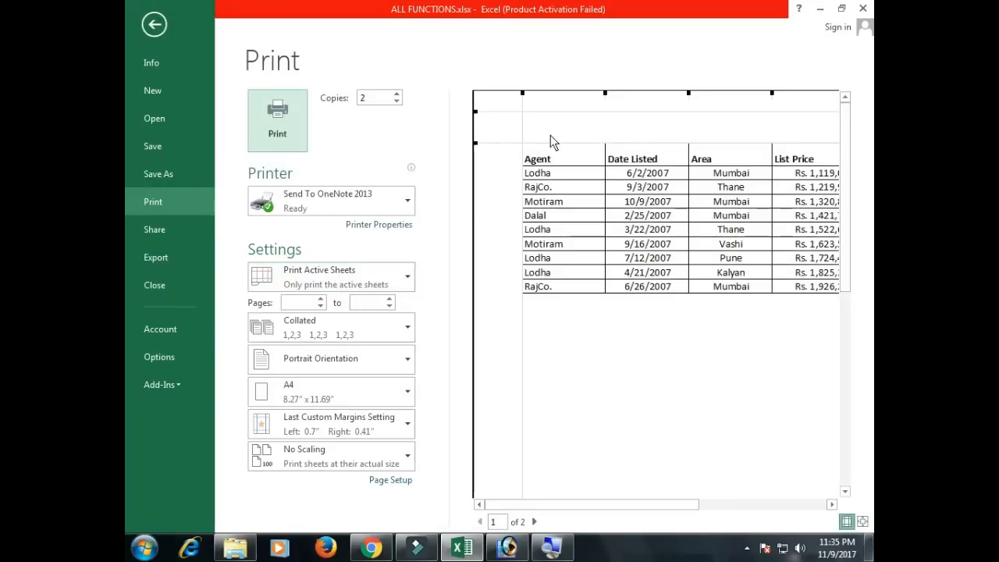
click(534, 522)
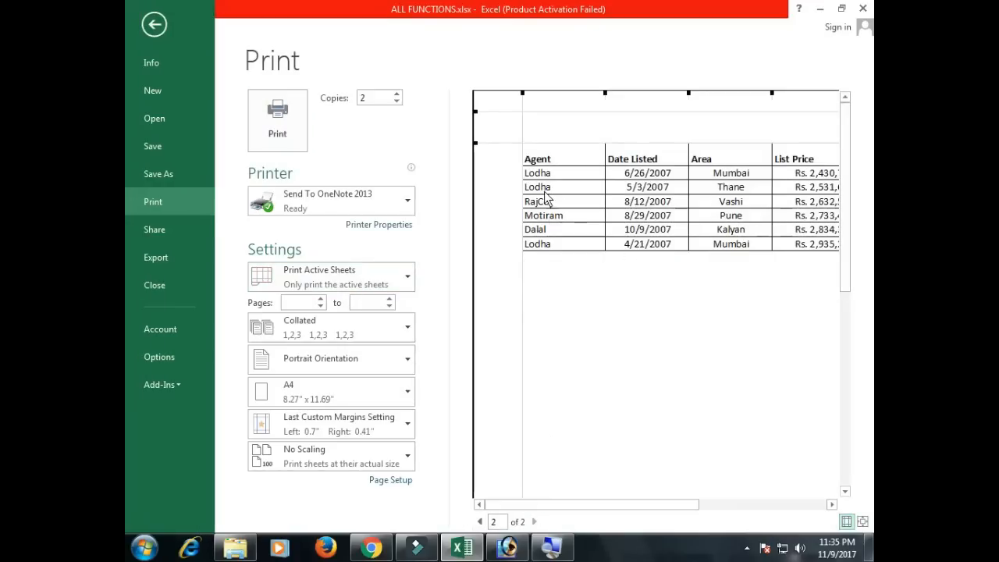
click(480, 521)
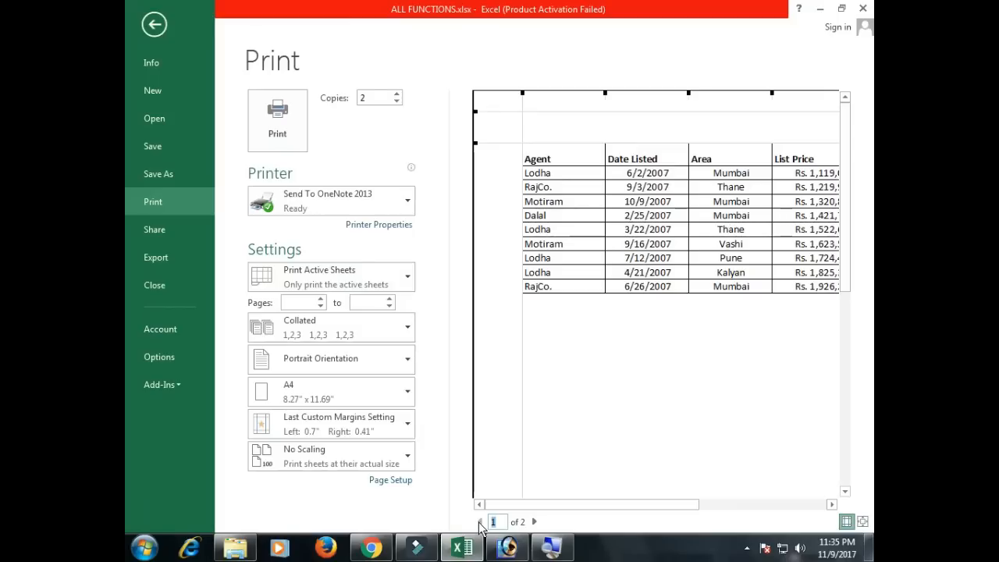
key(Escape)
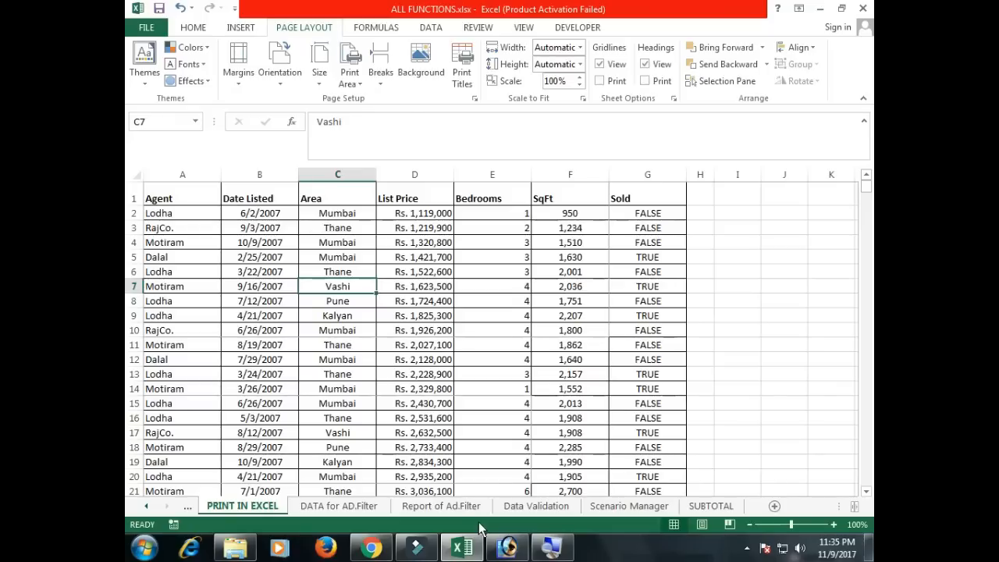
Step: Clear the sheet's print area and check the full listing in the print preview
click(350, 74)
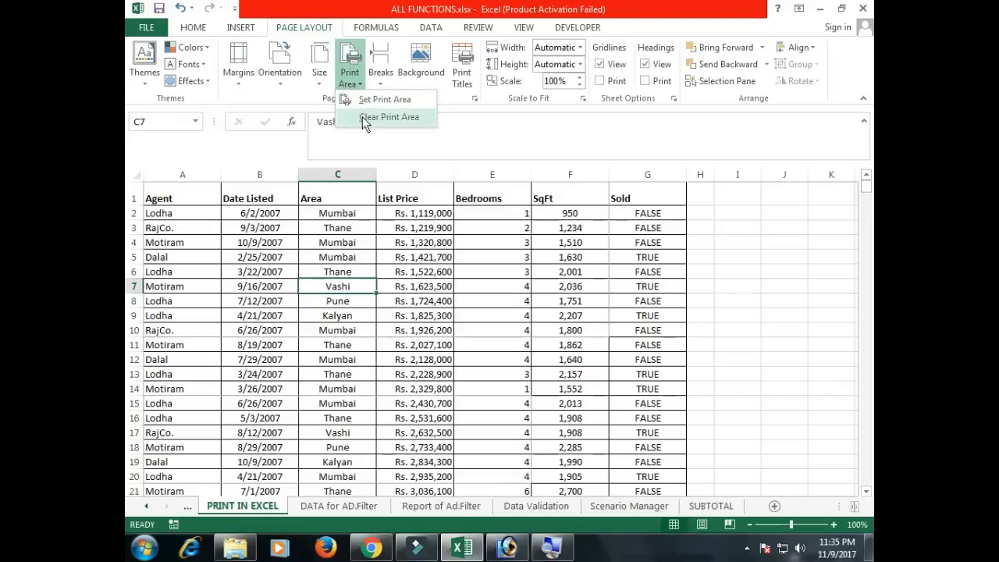
click(366, 118)
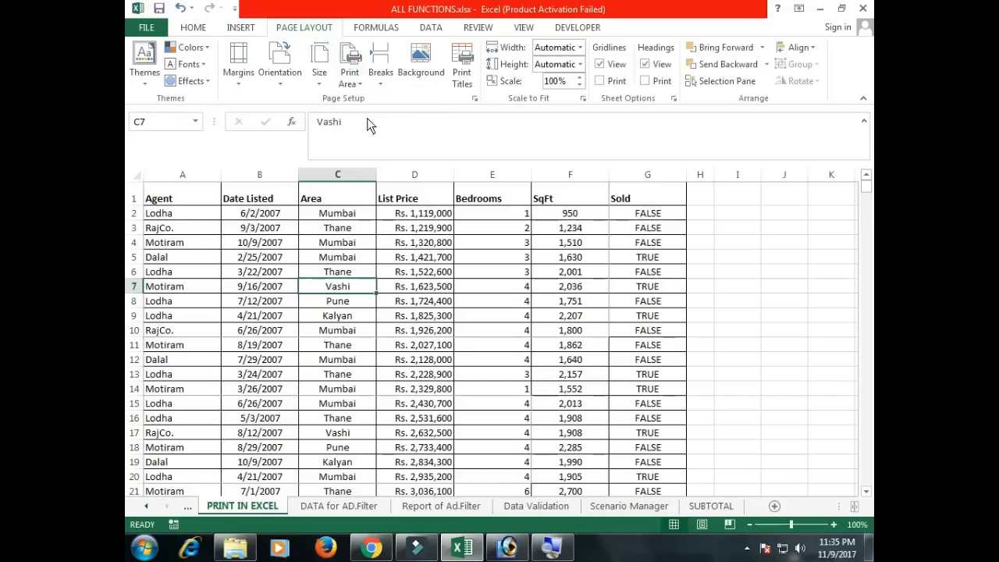
click(277, 256)
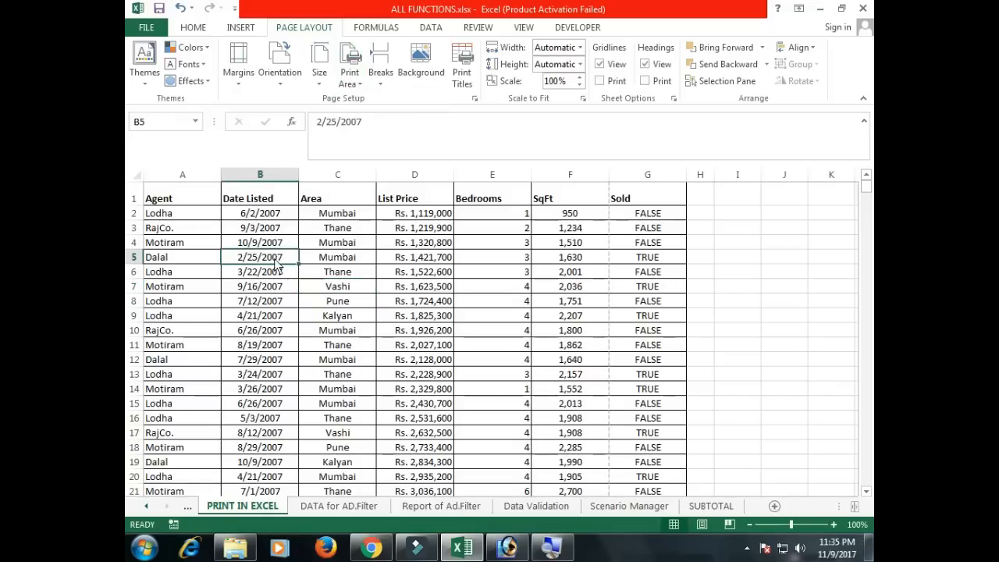
key(ctrl+a)
click(349, 74)
click(365, 117)
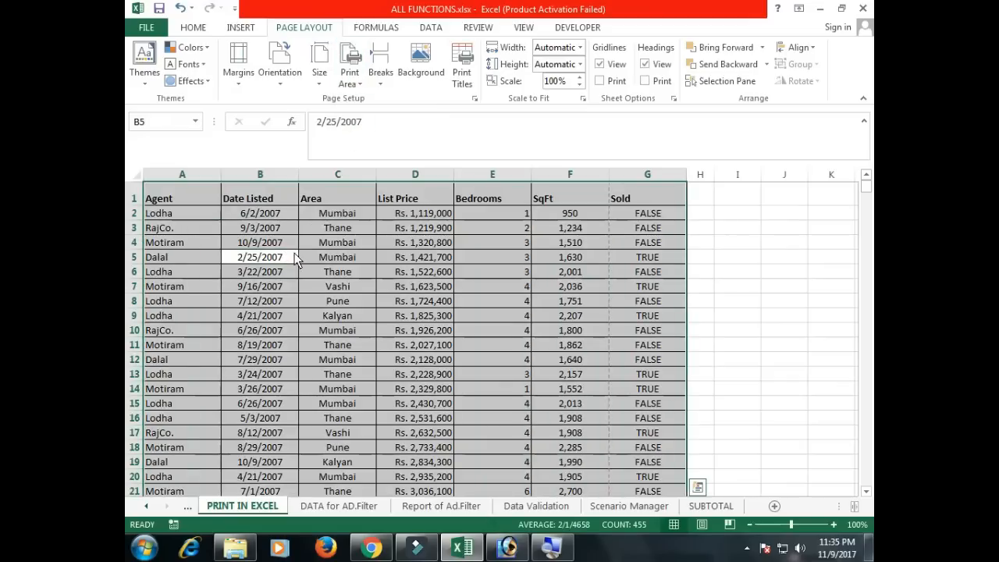
click(294, 258)
key(ctrl+p)
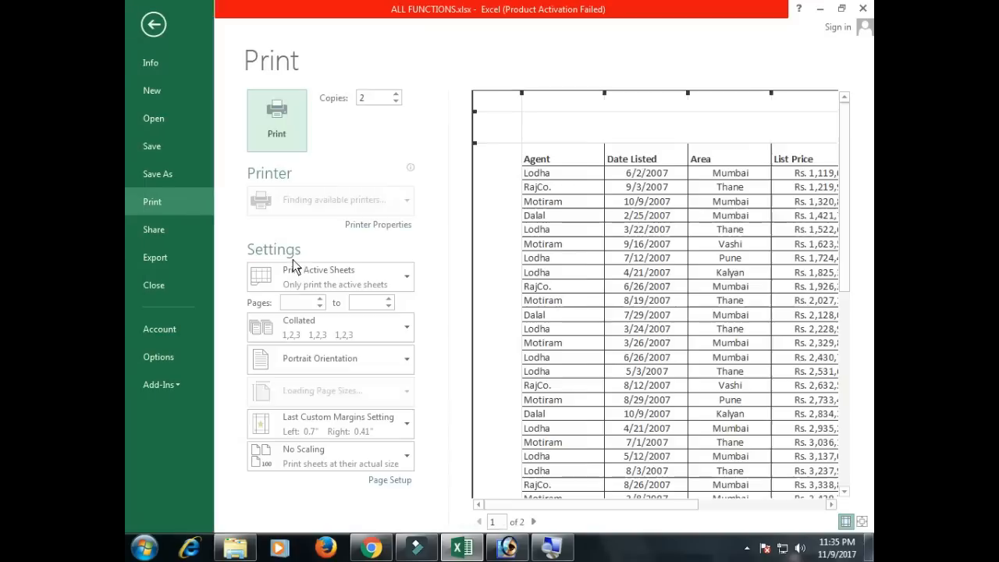
key(Escape)
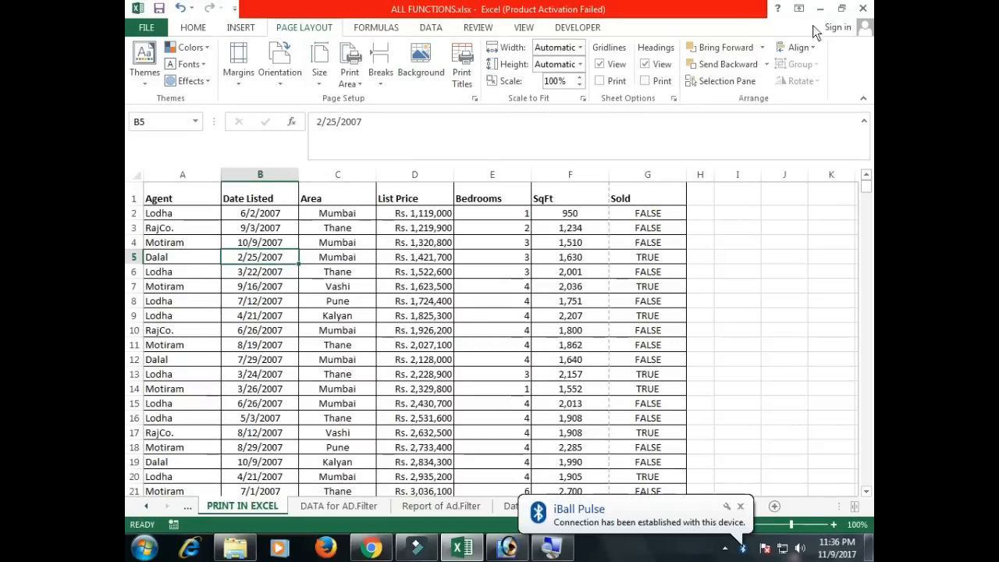
click(438, 199)
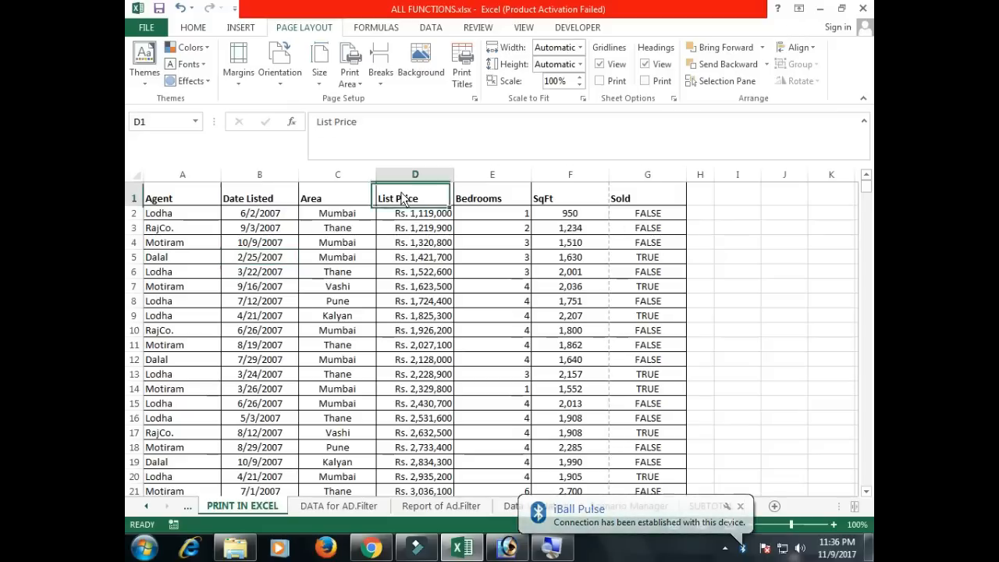
click(341, 198)
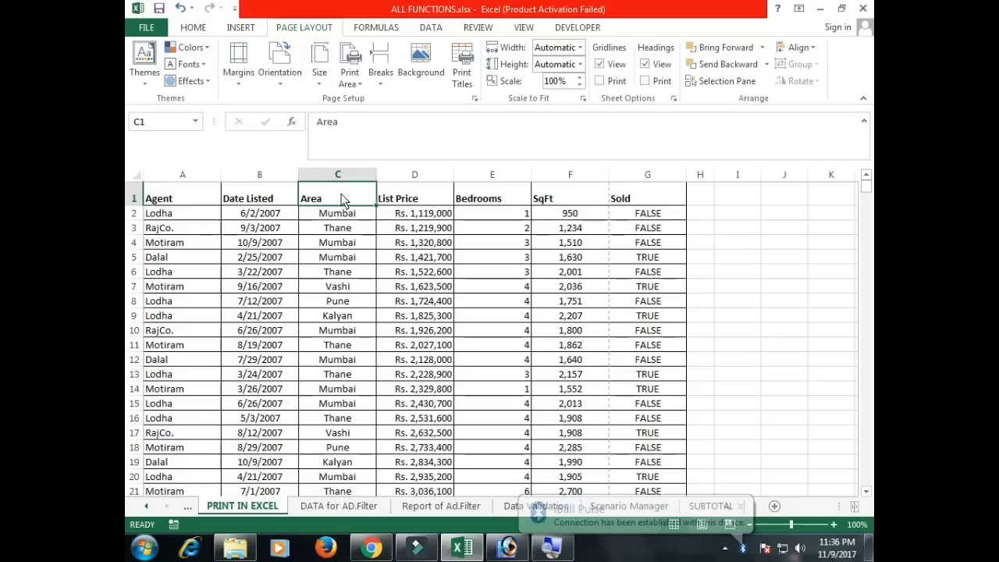
click(215, 198)
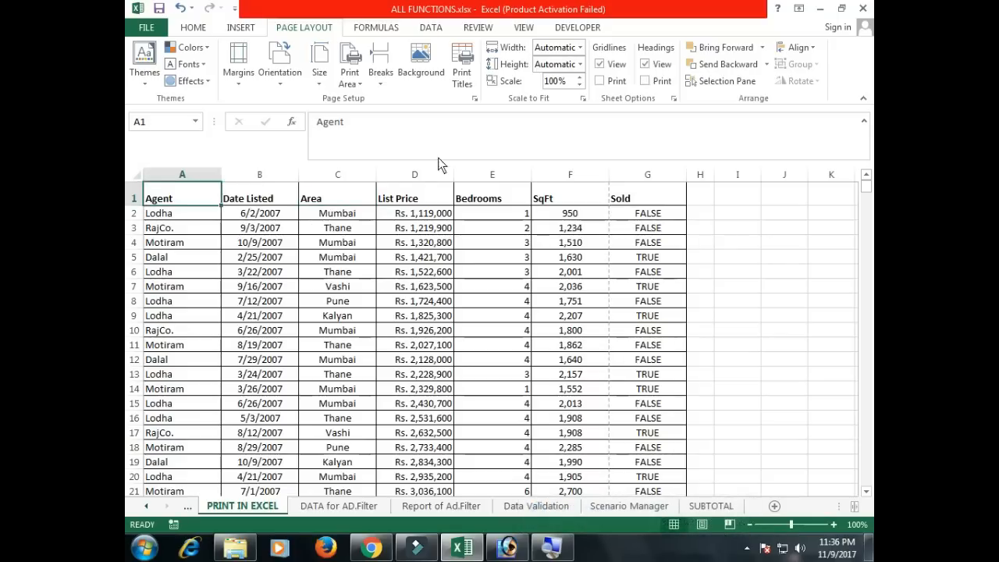
Step: Add a page header and insert the picture LEARNMORE-LOGO.jpg from the Desktop into its centre section
click(241, 27)
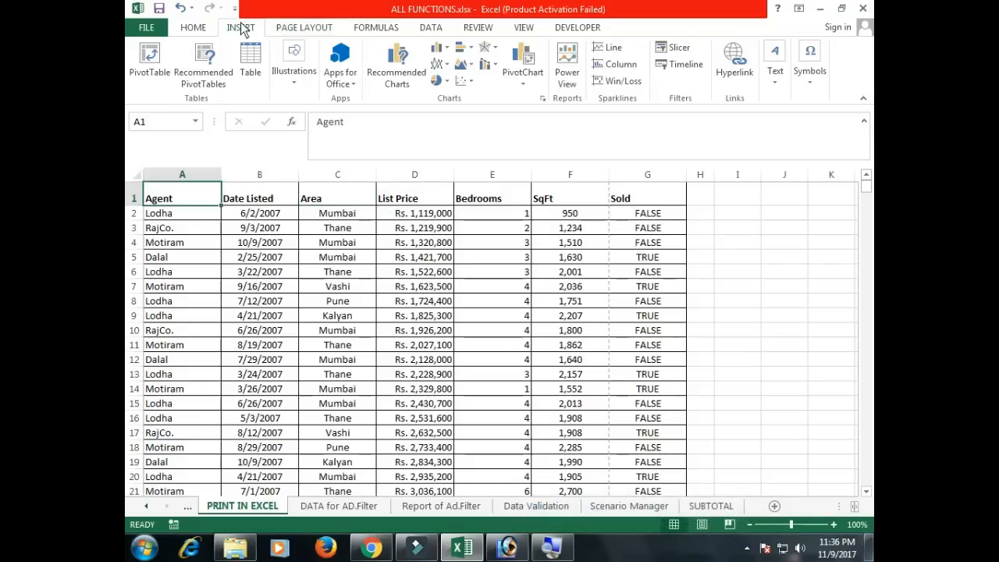
click(771, 85)
click(740, 142)
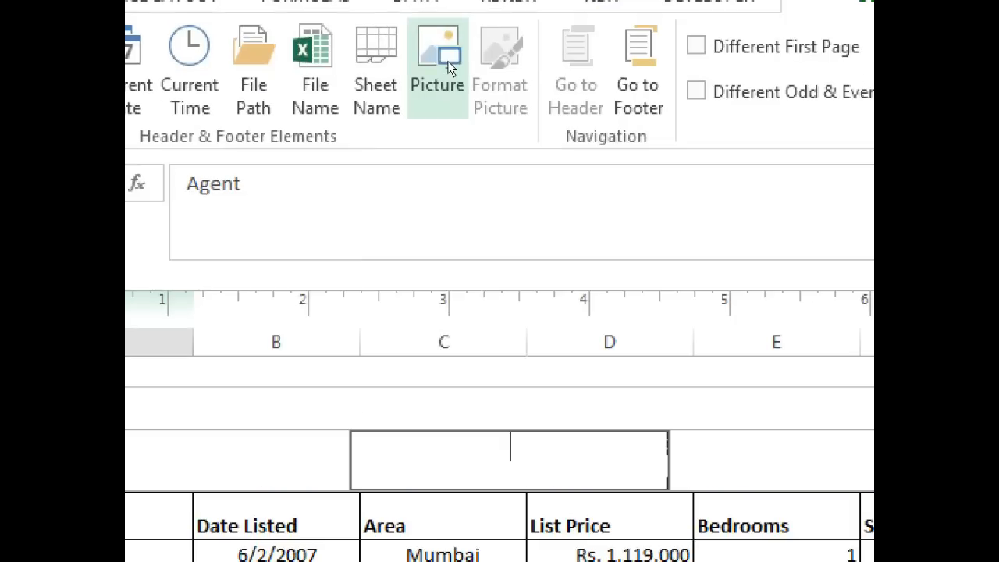
click(449, 73)
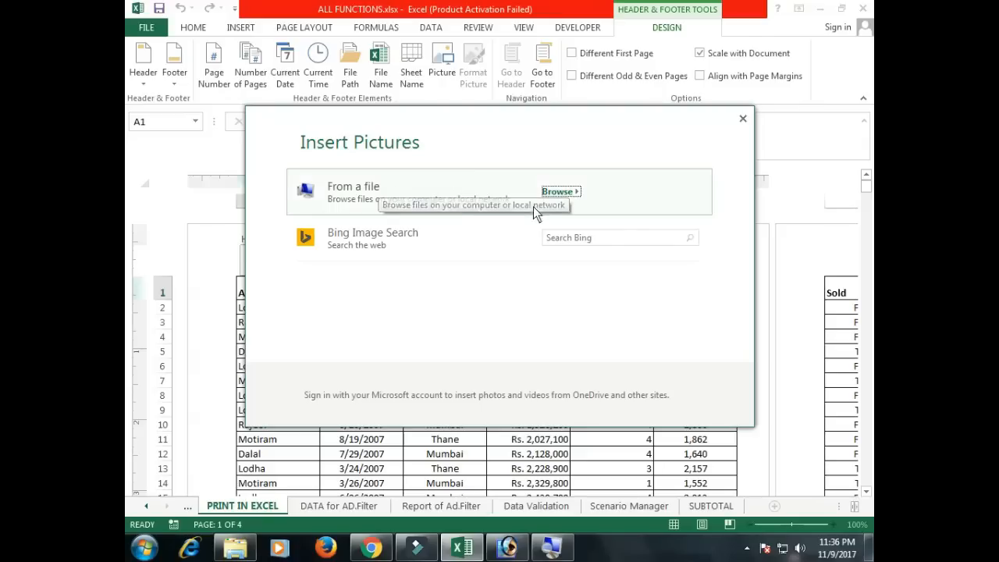
click(559, 192)
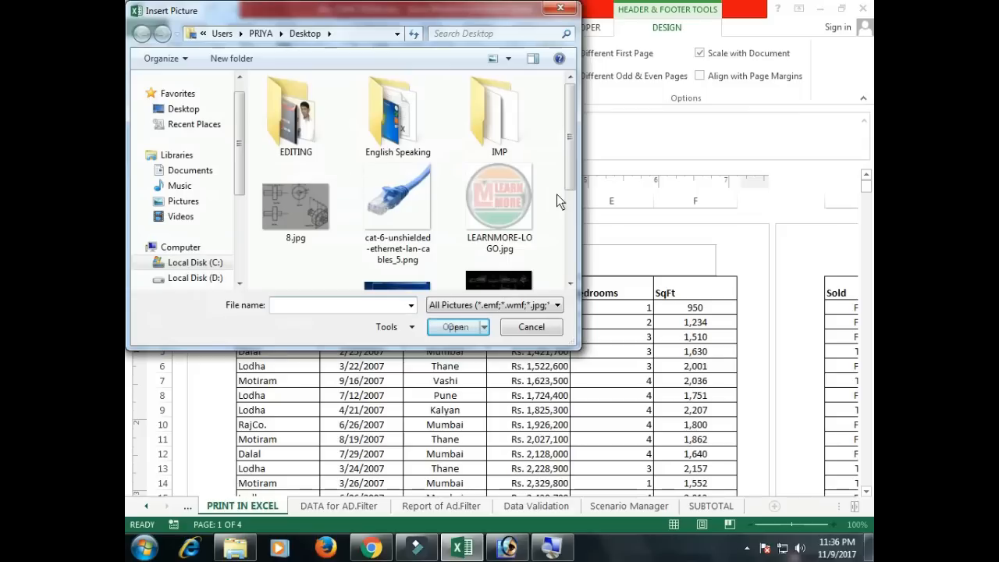
click(508, 200)
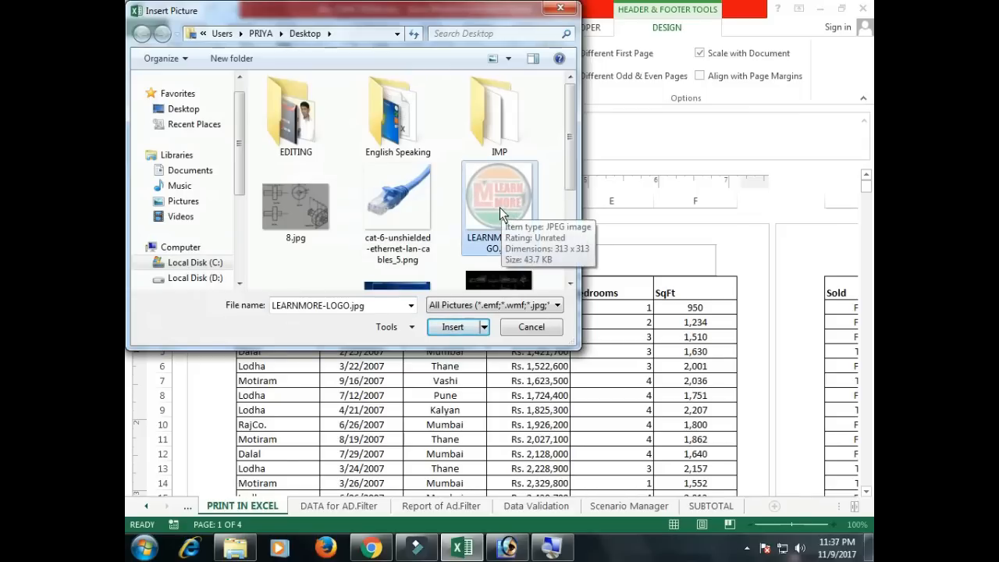
click(452, 327)
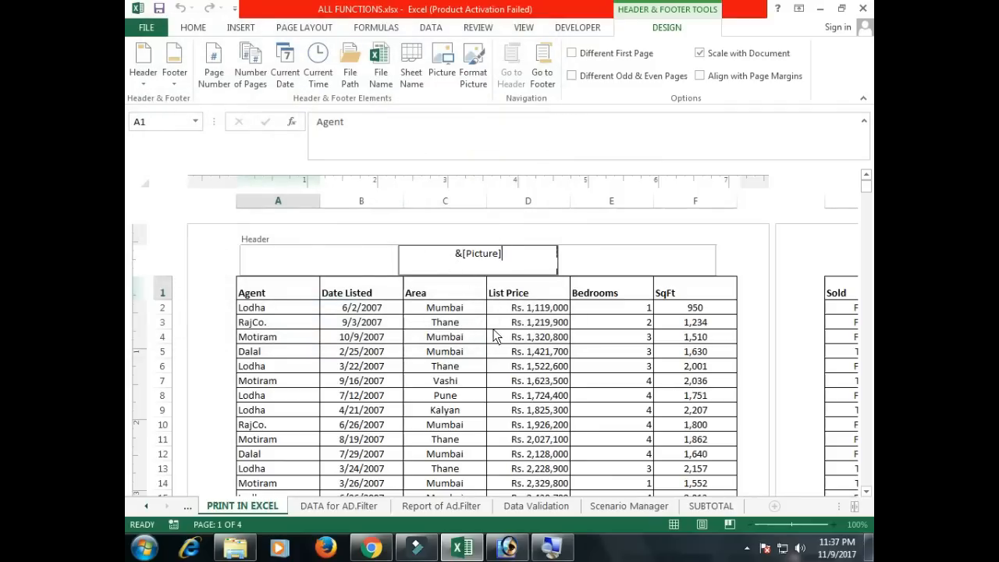
click(540, 356)
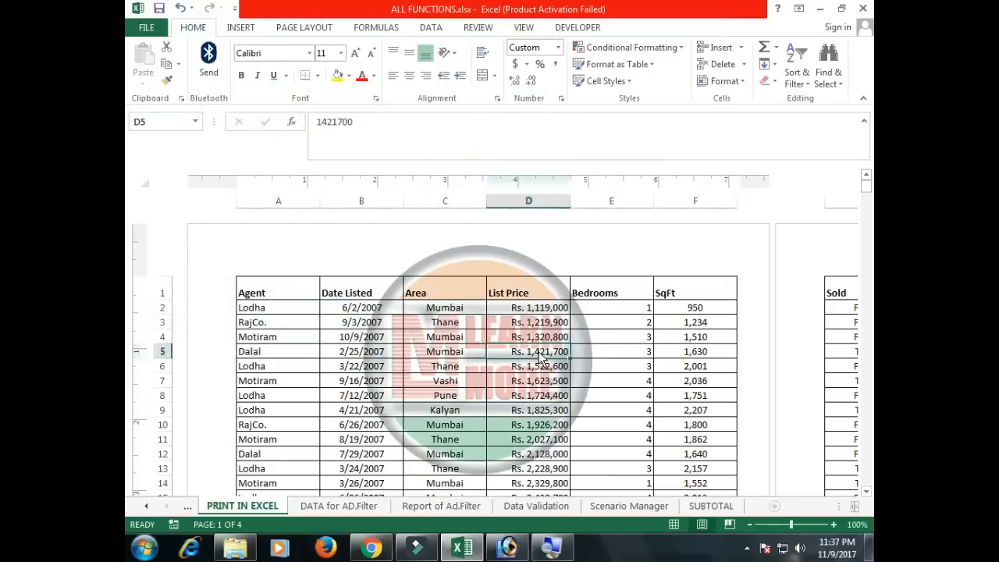
Step: Check the logo on pages 1 and 2 in the print preview and return to the worksheet
key(ctrl+p)
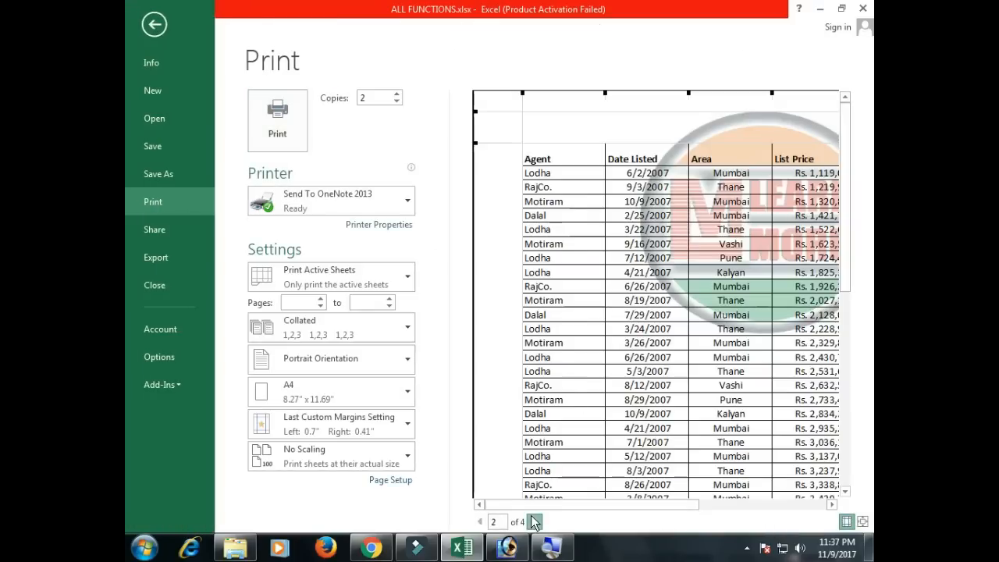
click(536, 521)
click(481, 521)
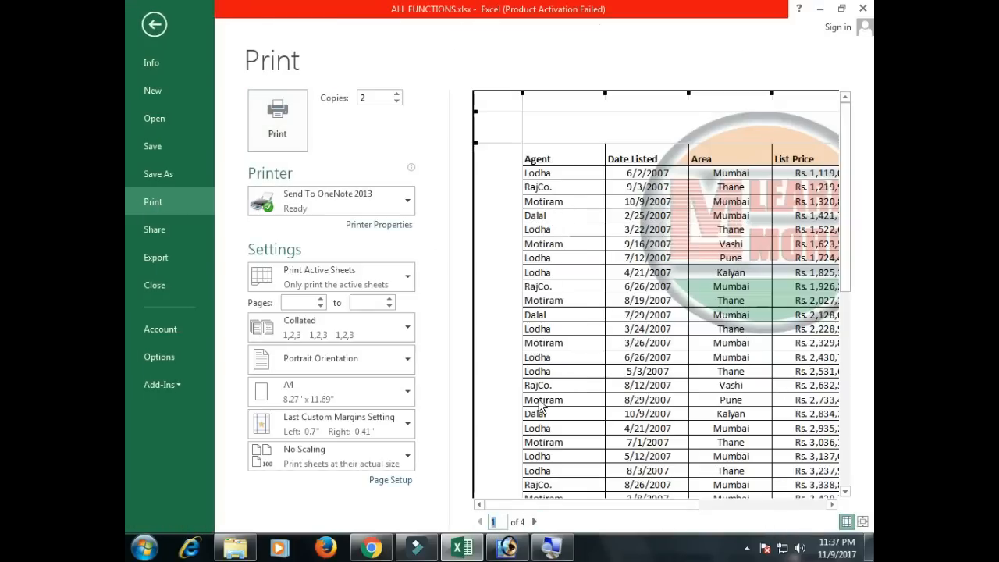
key(Escape)
Step: Move the logo down the page by inserting blank lines before the picture code in the centre header section
click(478, 267)
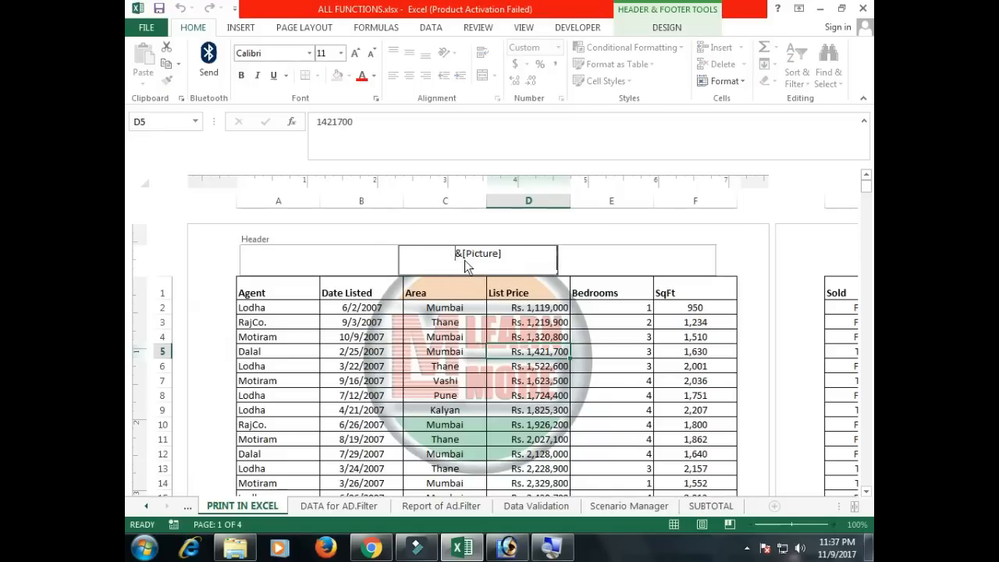
key(Return)
key(Return)
key(Return)
key(Return)
key(Return)
key(Return)
key(Return)
key(Return)
key(Return)
key(Return)
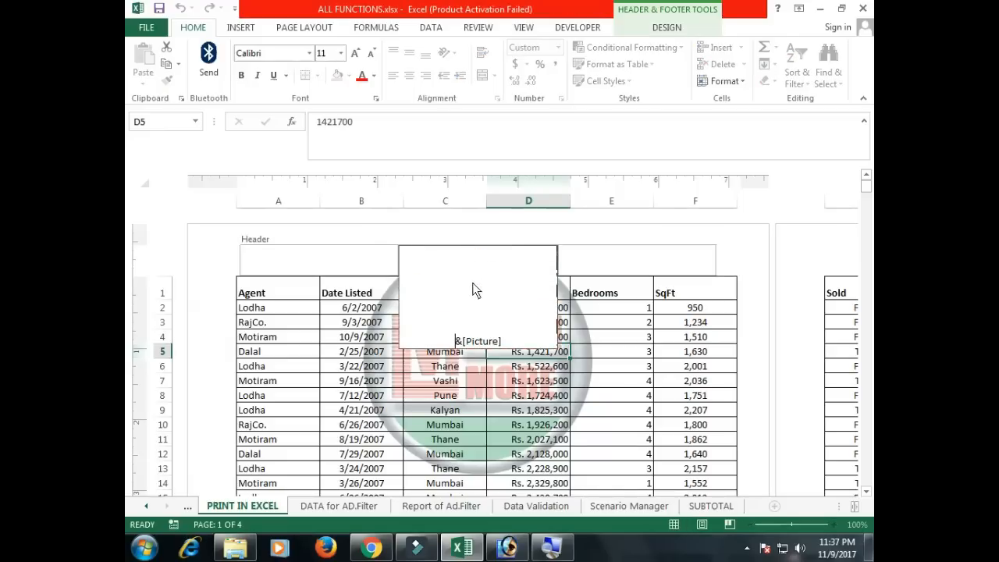
click(616, 428)
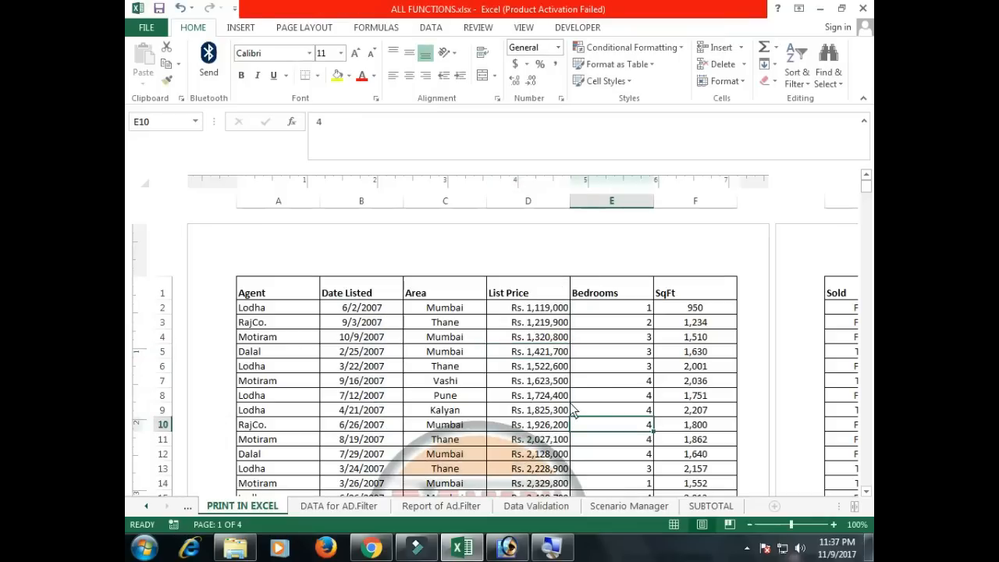
Step: Review the logo's lowered position on whole pages 1 and 2 in the print preview, and return to the worksheet
key(ctrl+p)
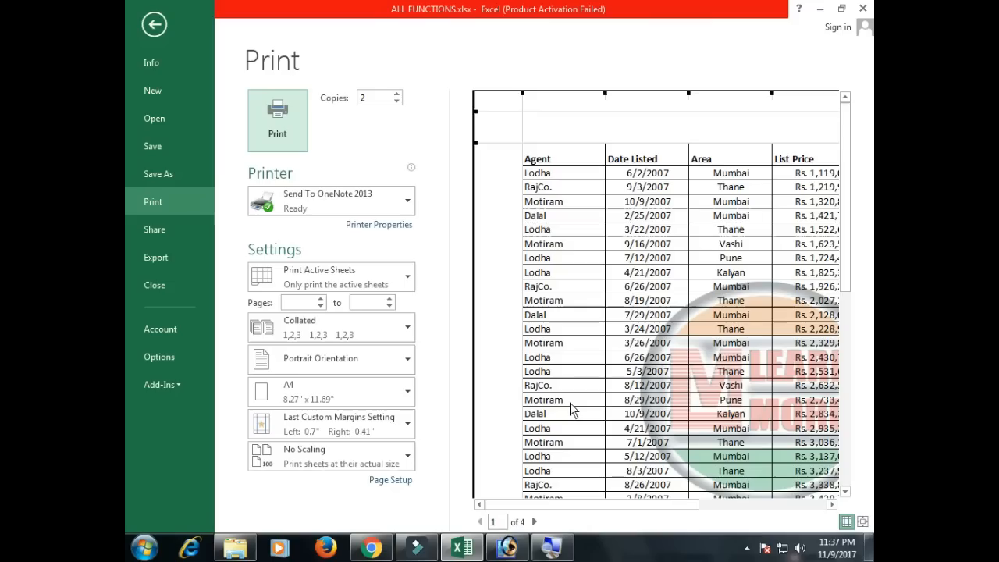
click(500, 364)
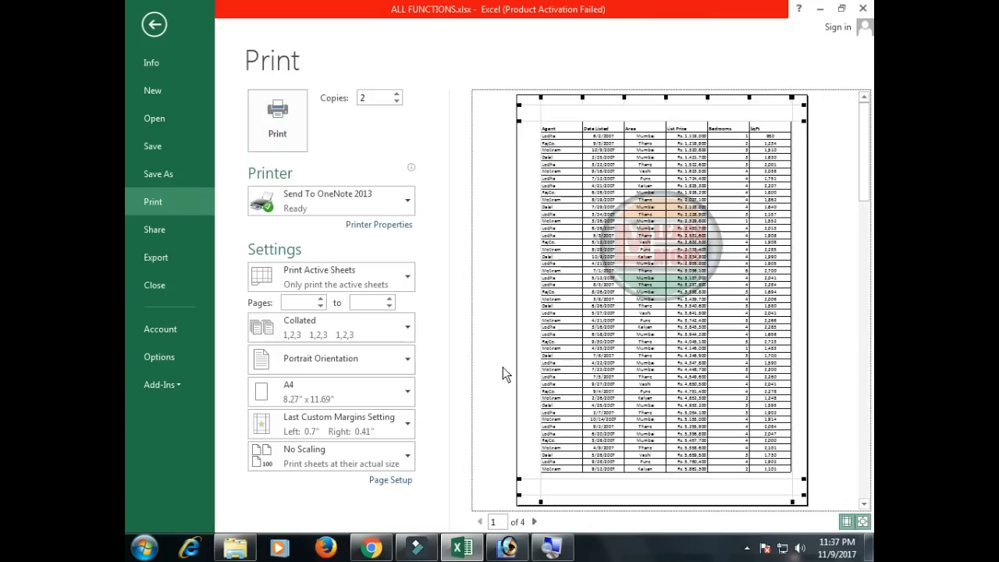
click(534, 523)
click(481, 523)
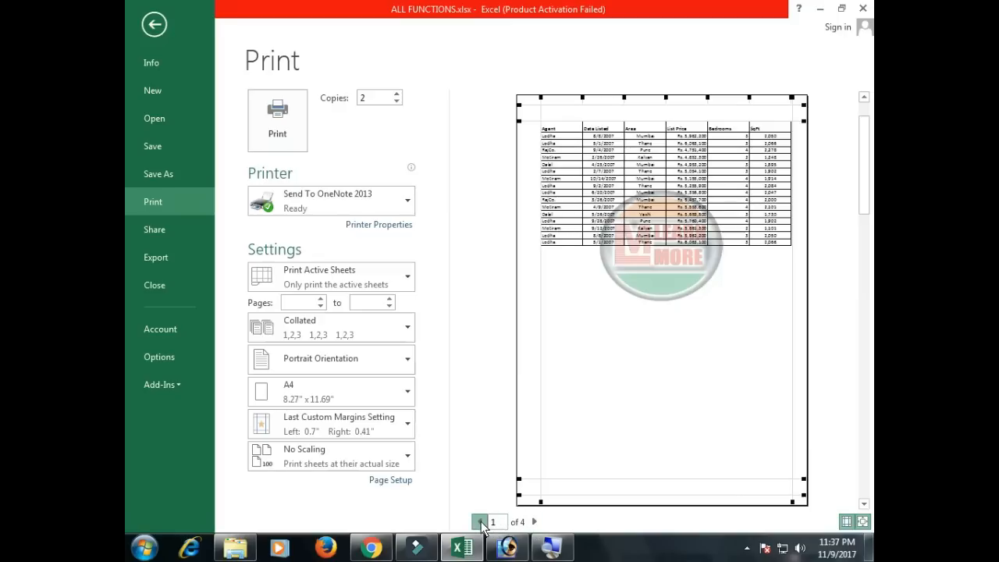
click(534, 522)
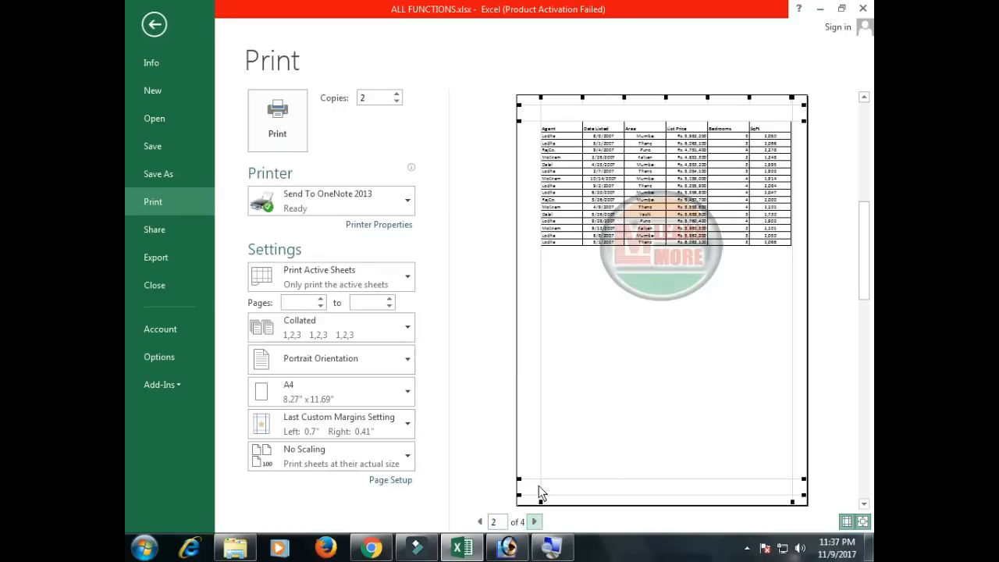
key(Escape)
Step: Delete the blank lines and picture code from the centre header section and check the page in the print preview
scroll(552, 451, down, 2)
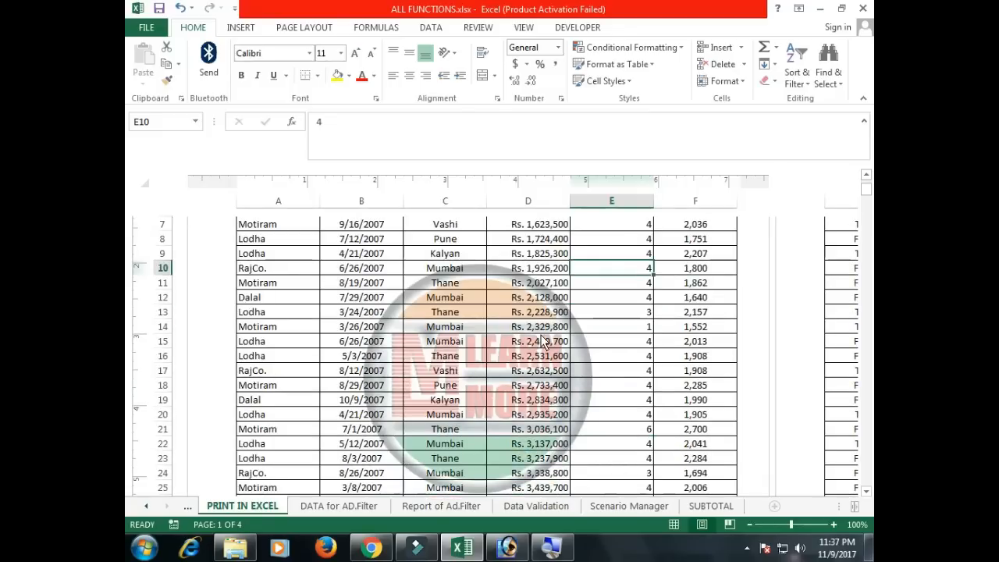
scroll(544, 344, up, 4)
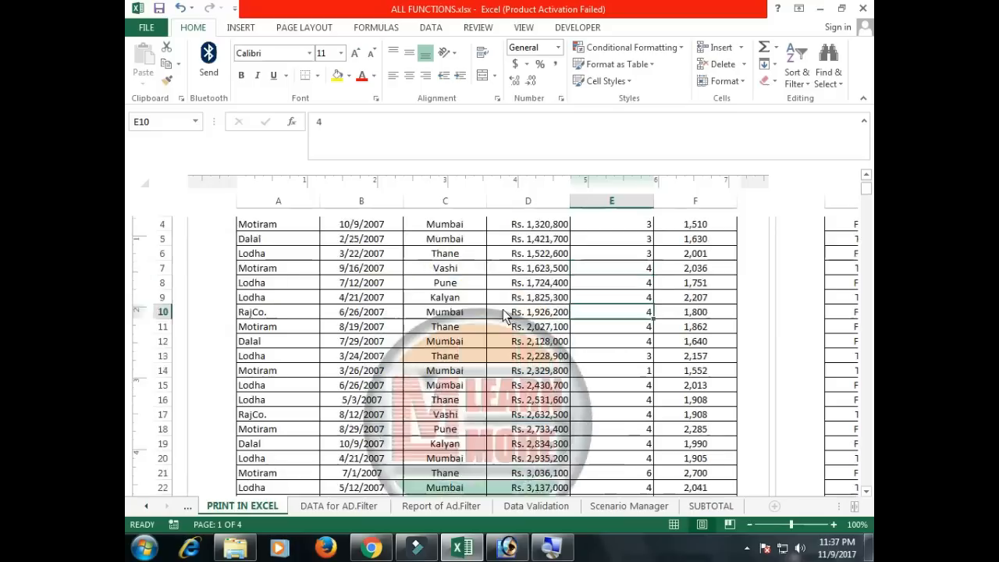
click(498, 269)
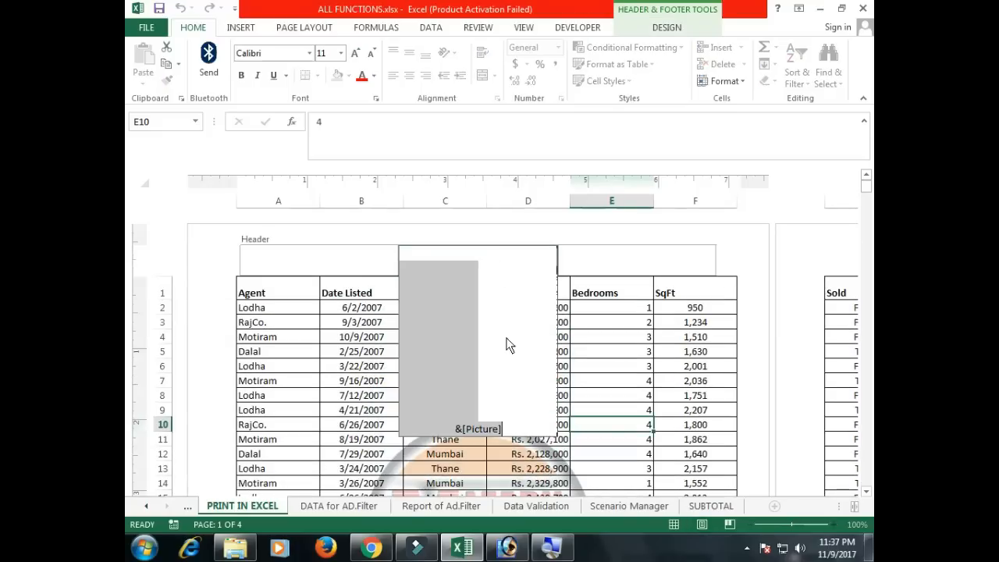
key(Delete)
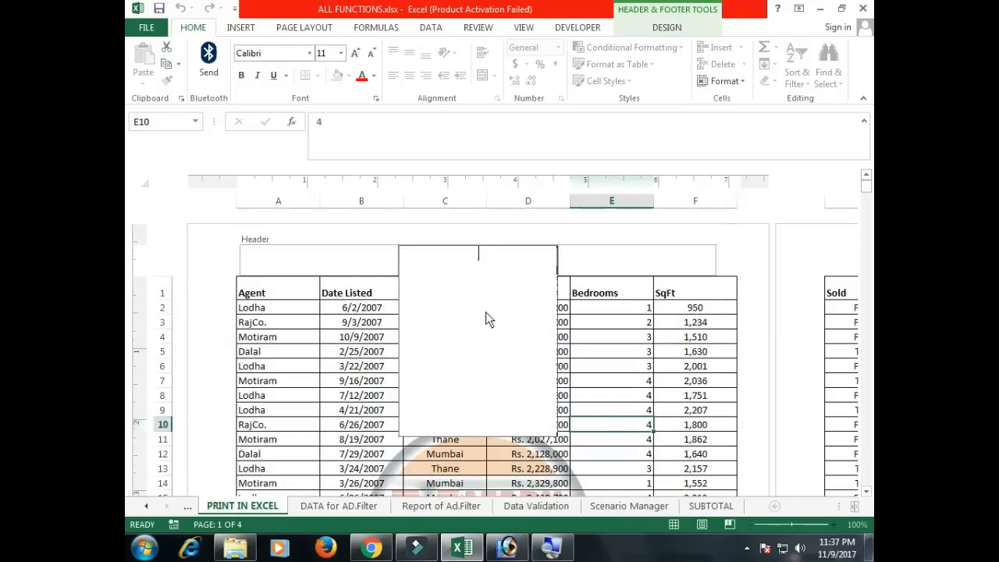
click(602, 365)
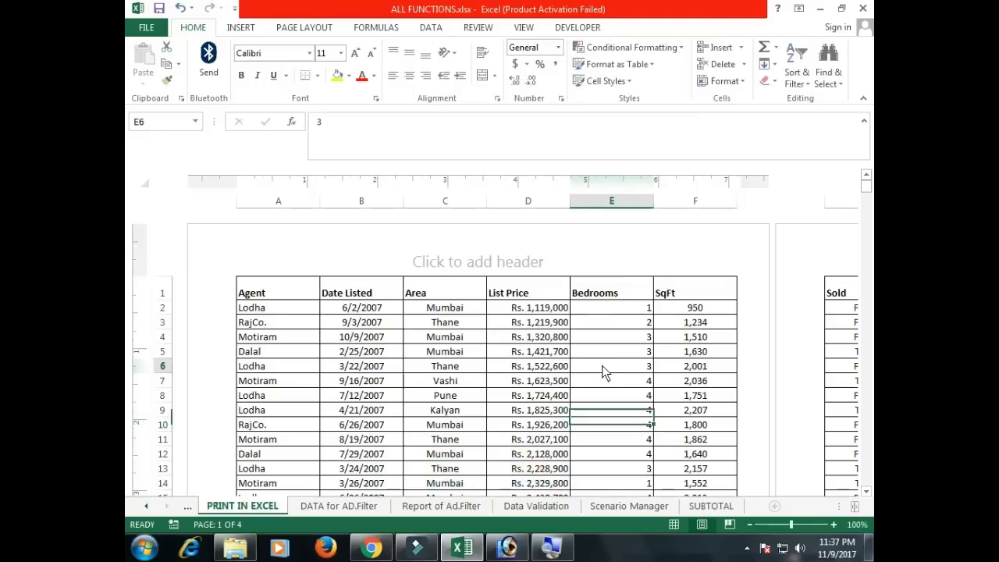
key(ctrl+p)
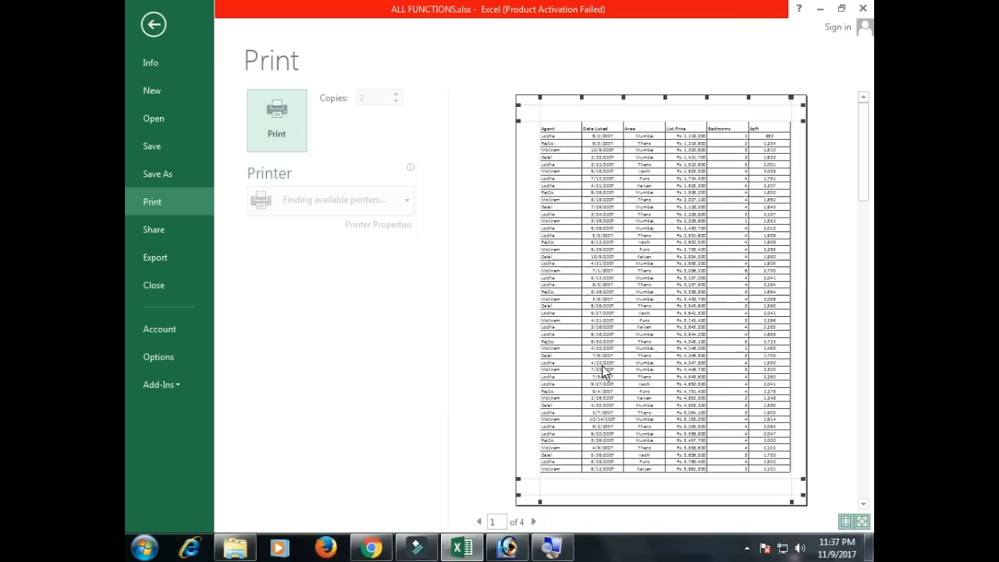
key(Escape)
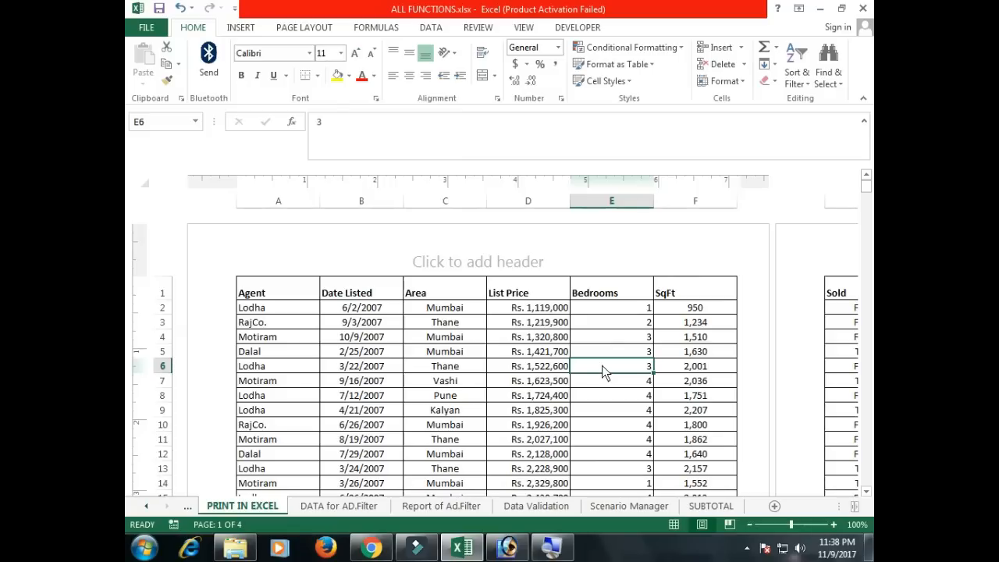
click(455, 254)
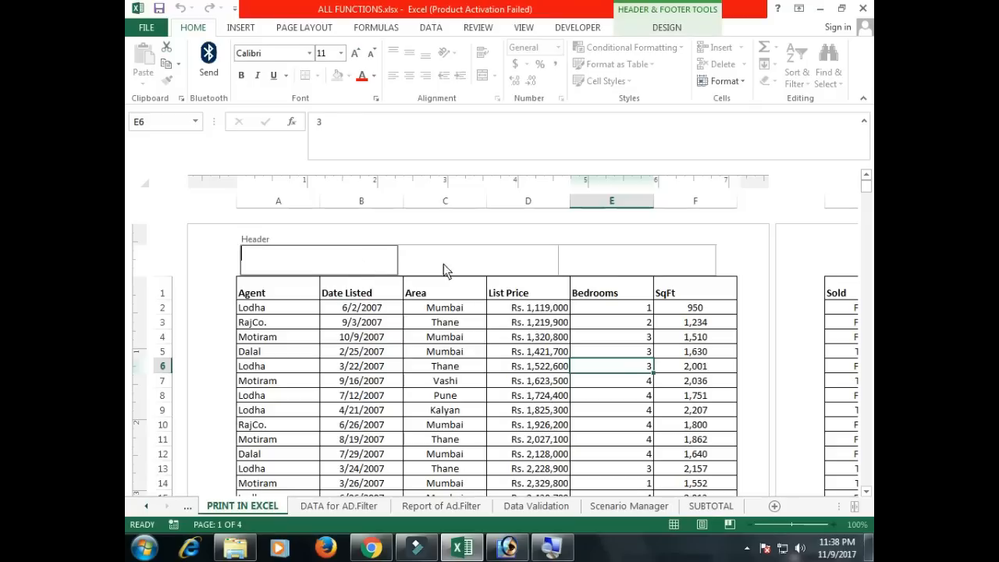
click(465, 260)
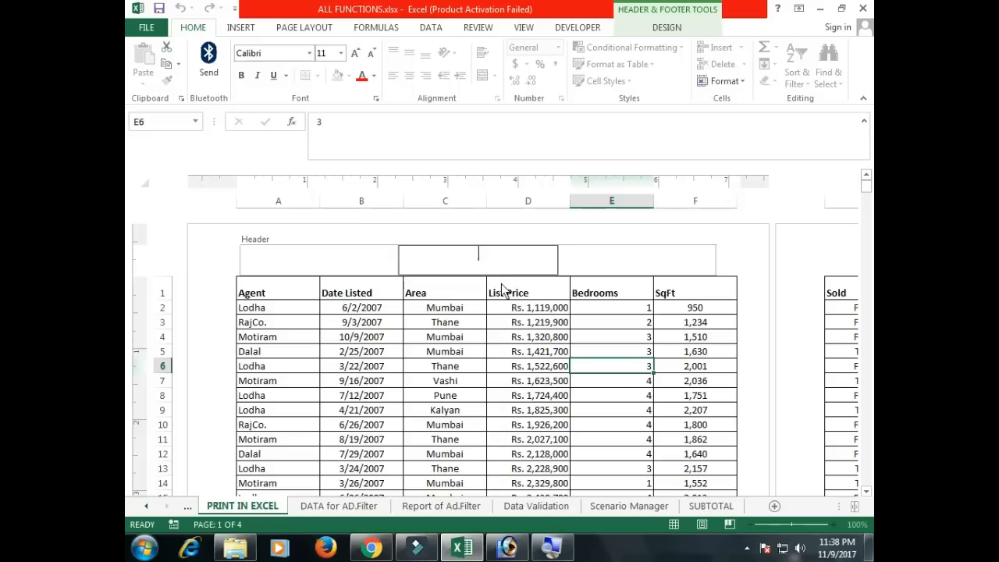
key(Escape)
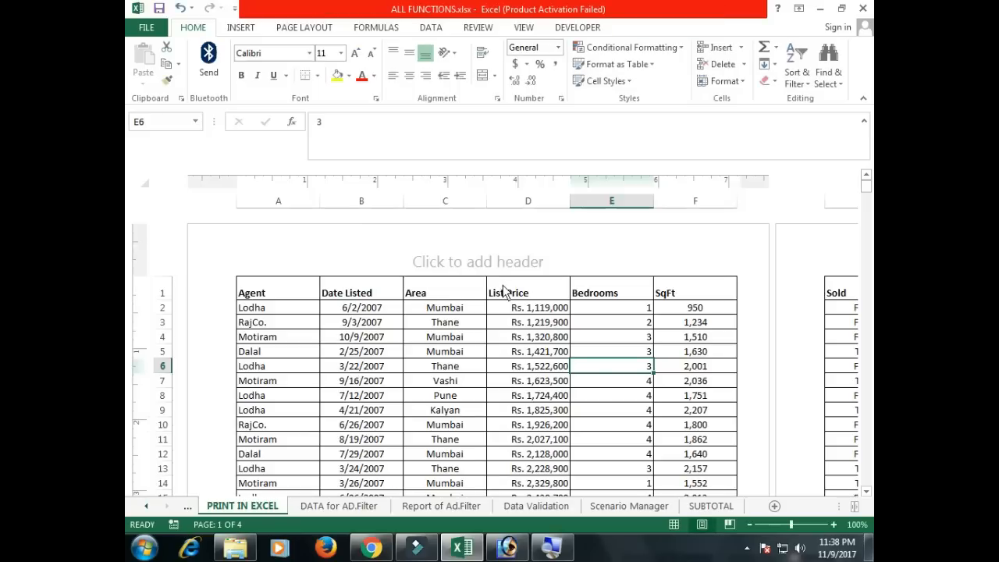